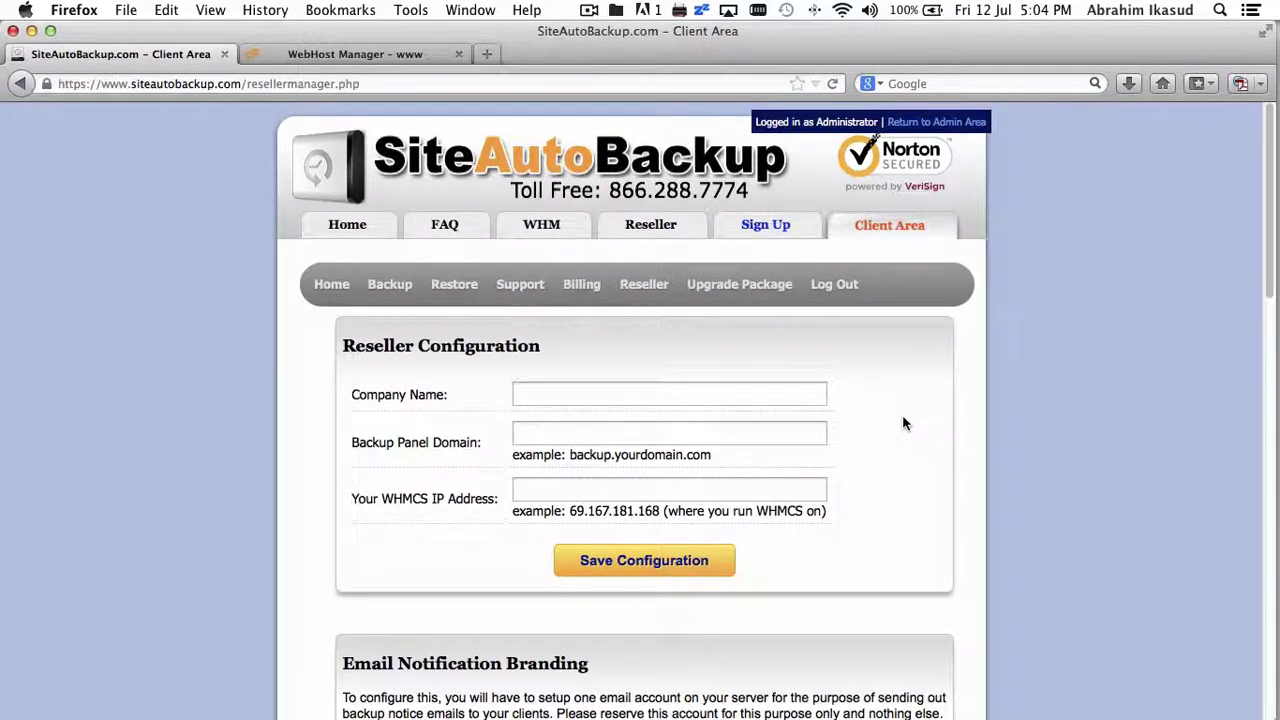
Fill in the reseller configuration with company name KidsWebHost.Com and backup panel domain vault.kidswebhost.com
left_click(746, 390)
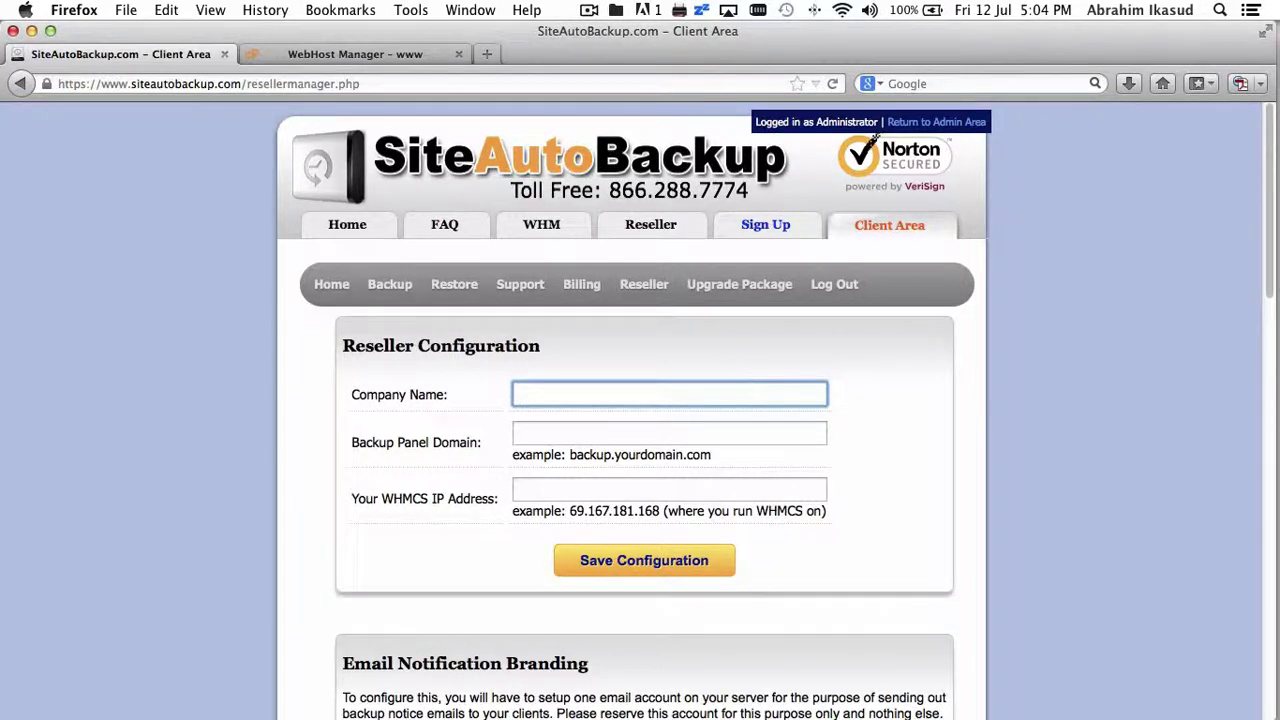
type("Kids")
key("Down")
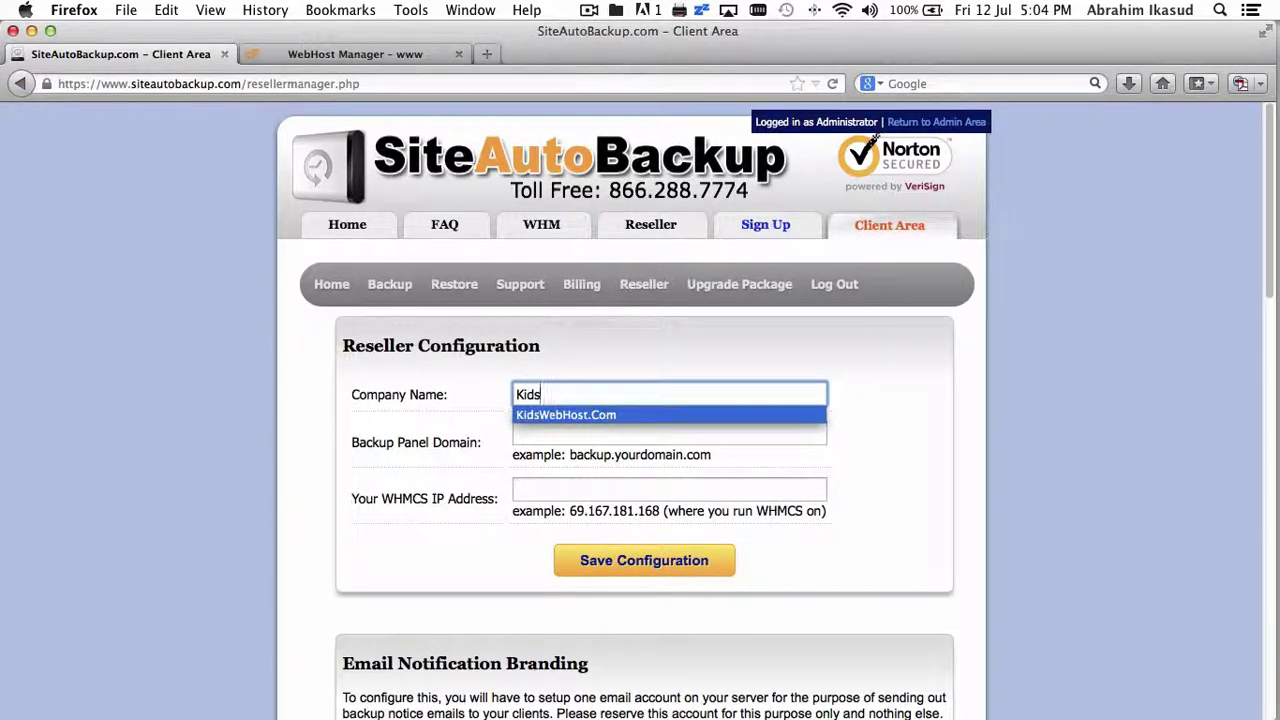
key("Return")
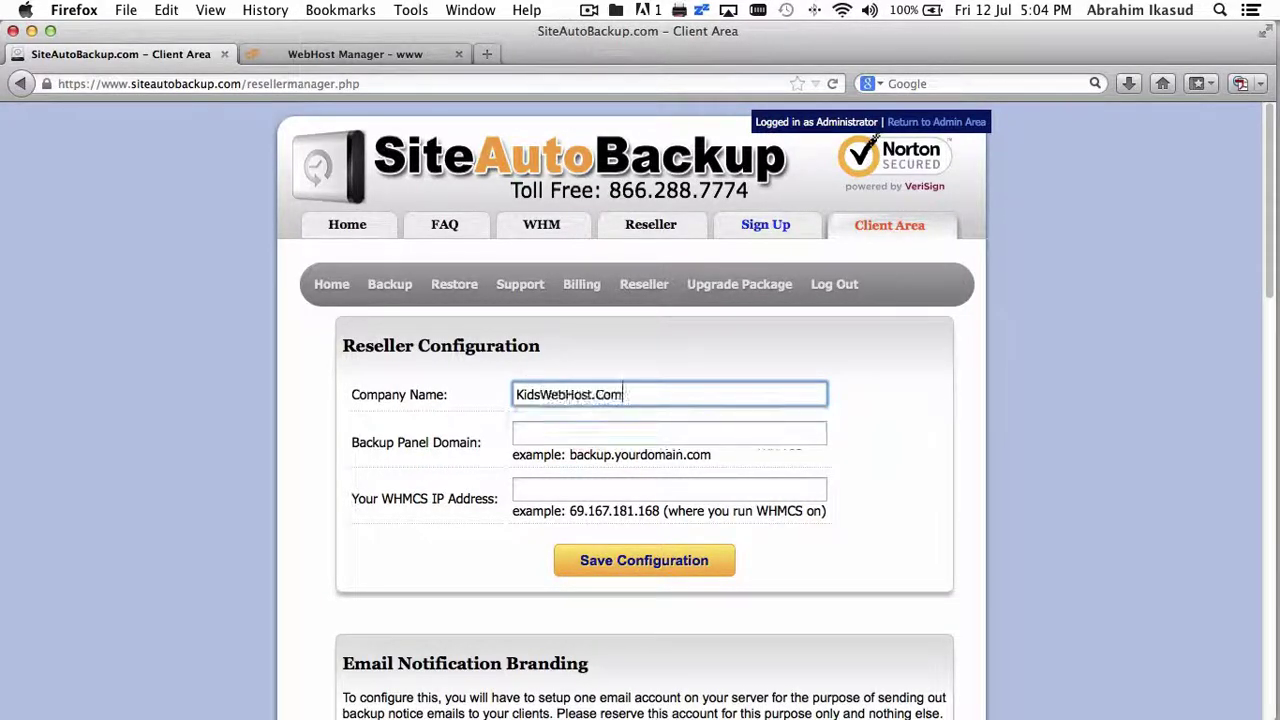
left_click(729, 424)
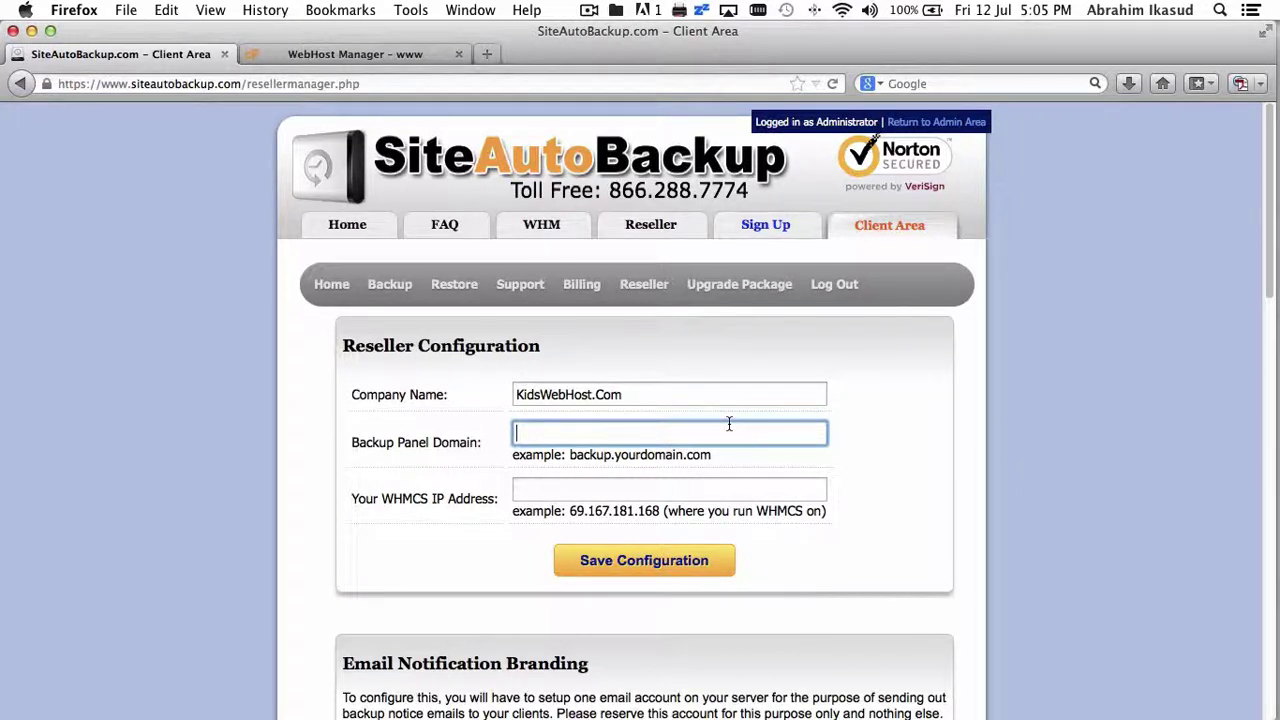
type("va")
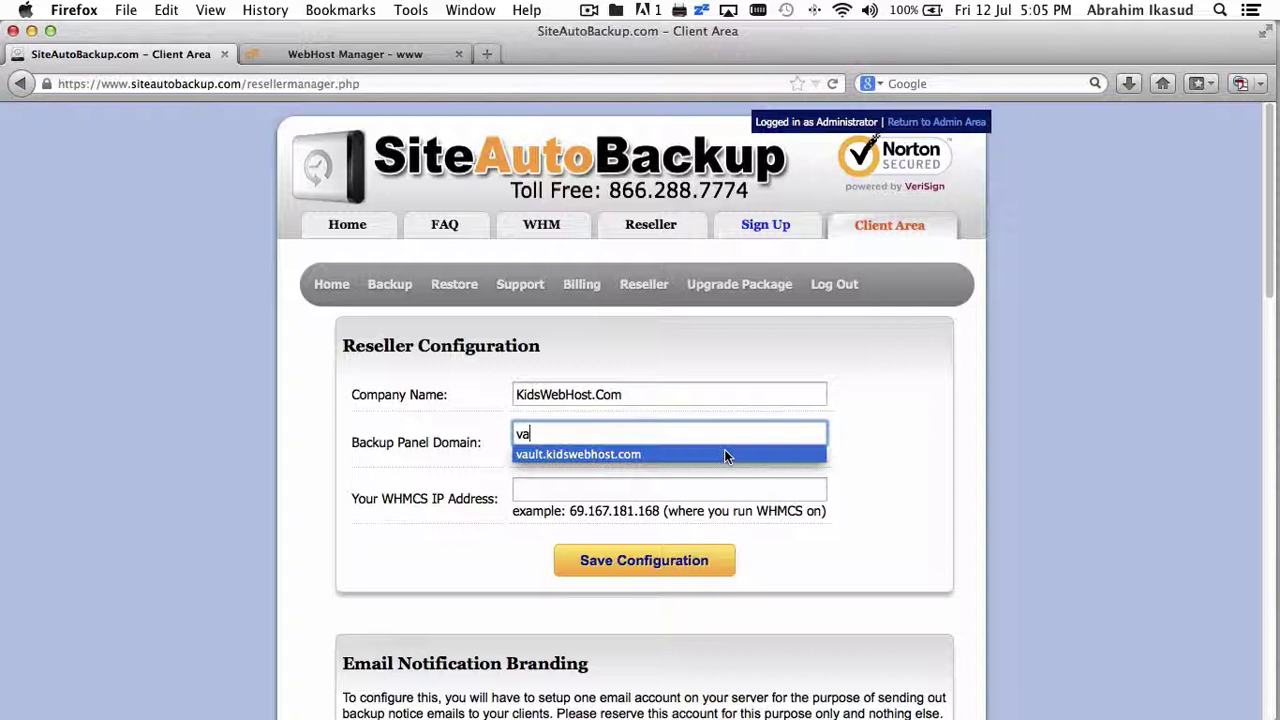
left_click(719, 456)
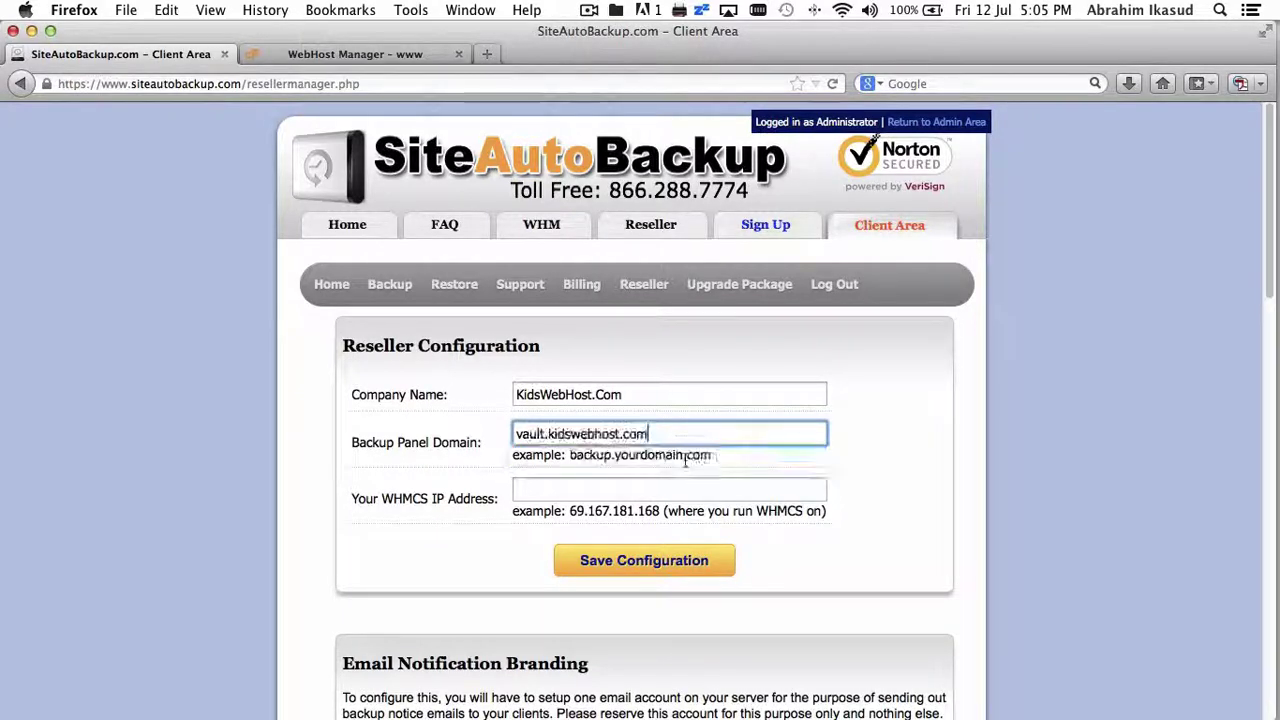
Switch to Terminal and ping kidswebhost.com to look up the WHMCS server's IP address, stopping the ping after several replies
left_click(607, 486)
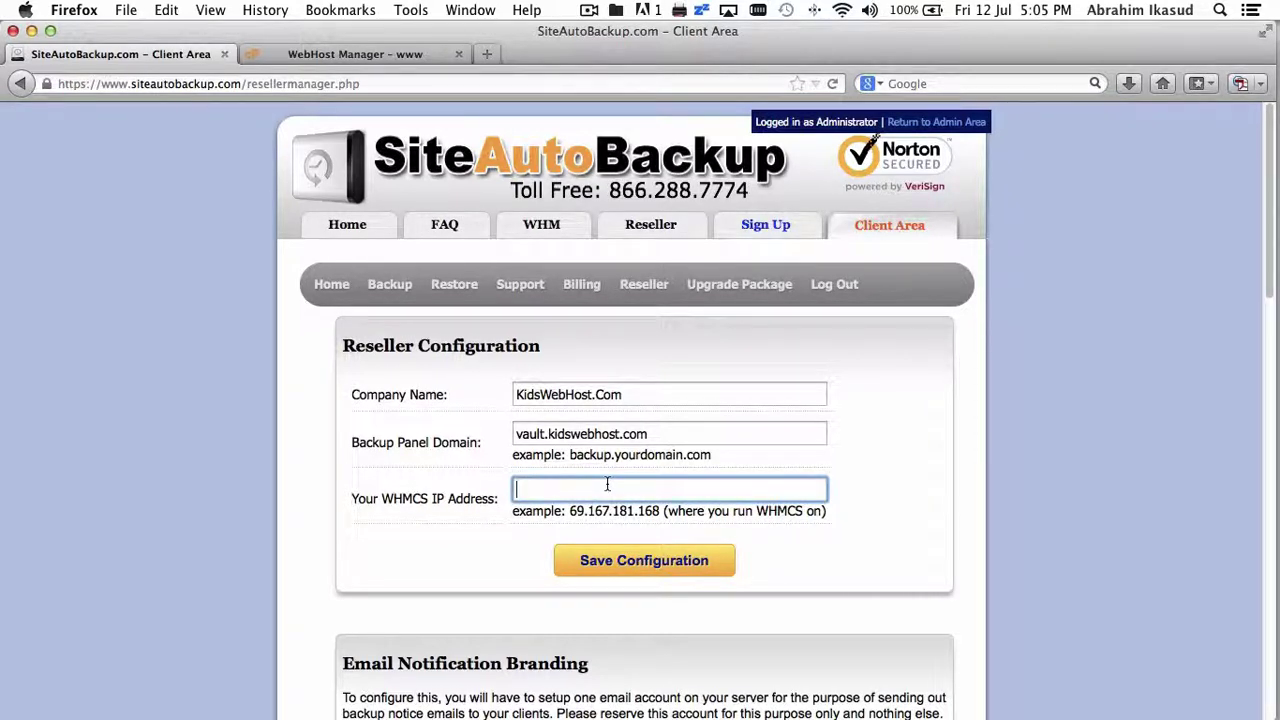
key("super+space")
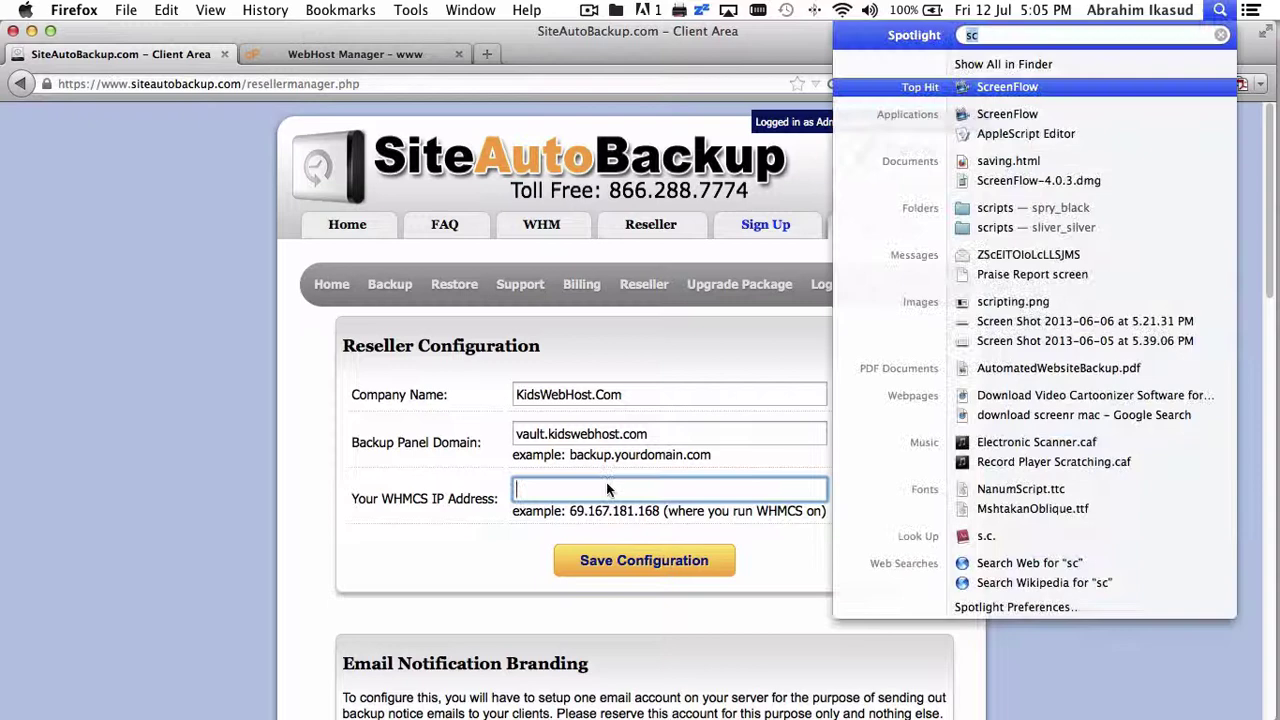
type("terminal")
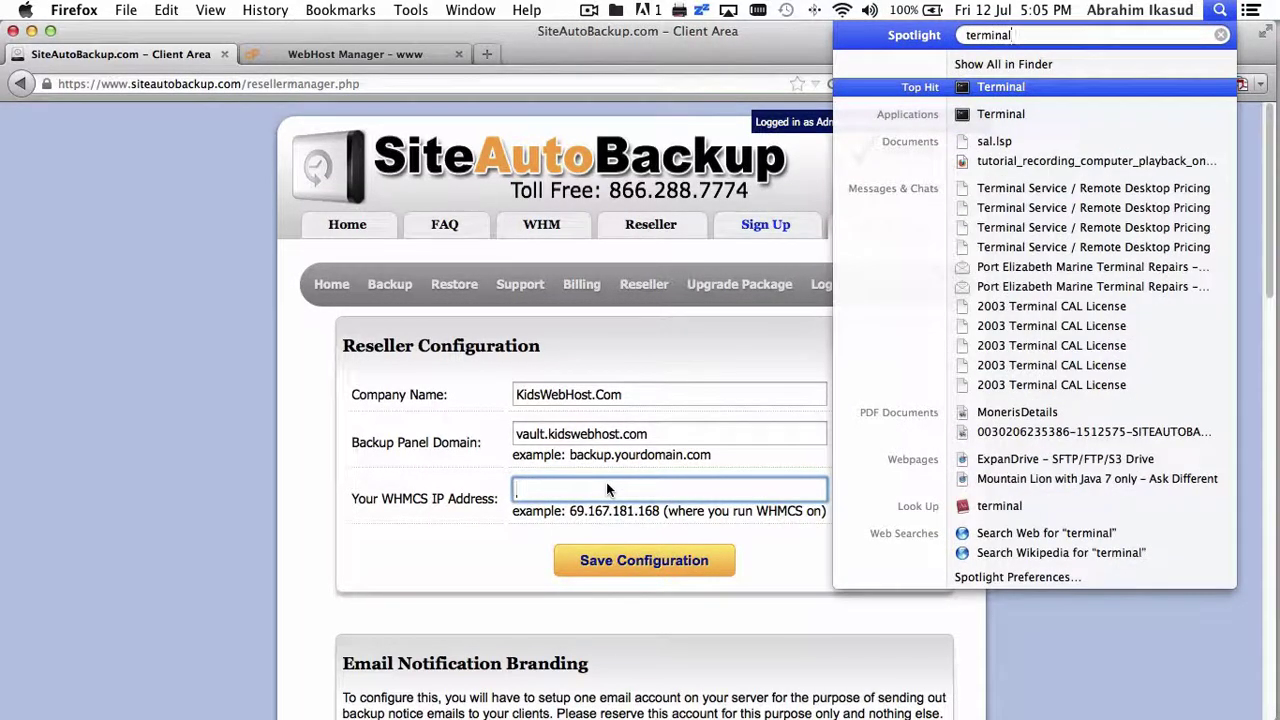
key("Return")
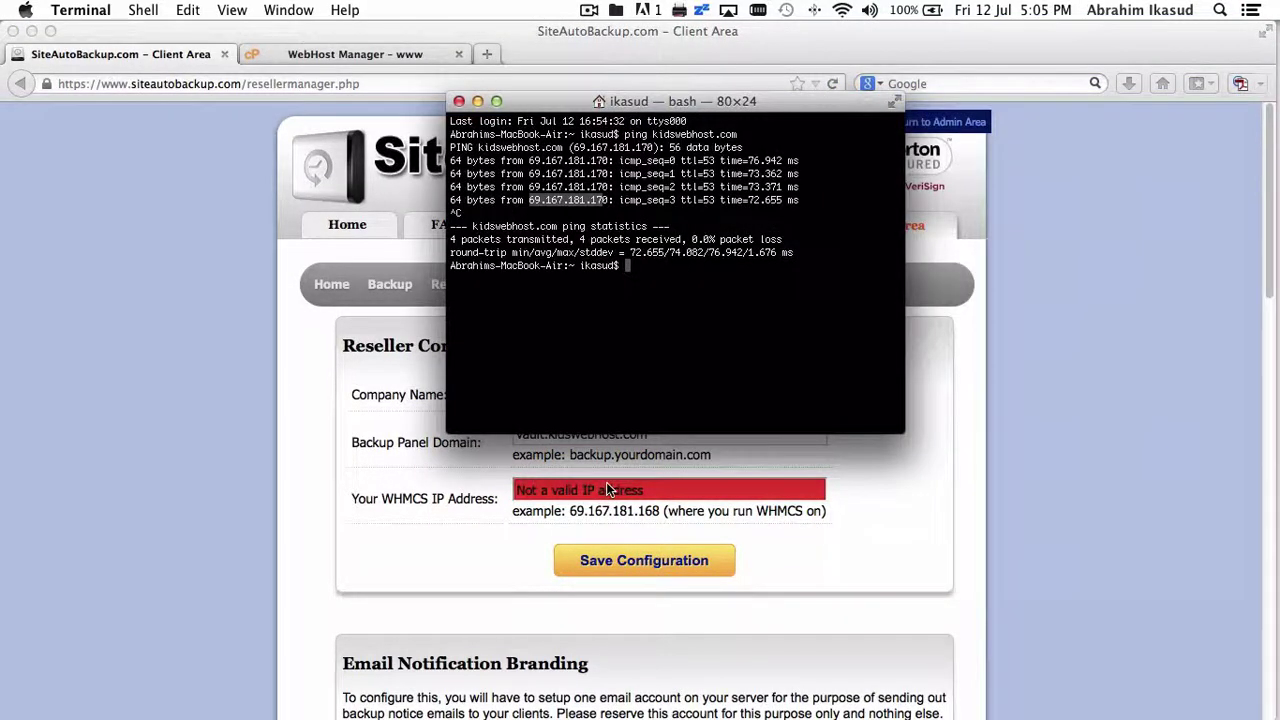
type("ping ")
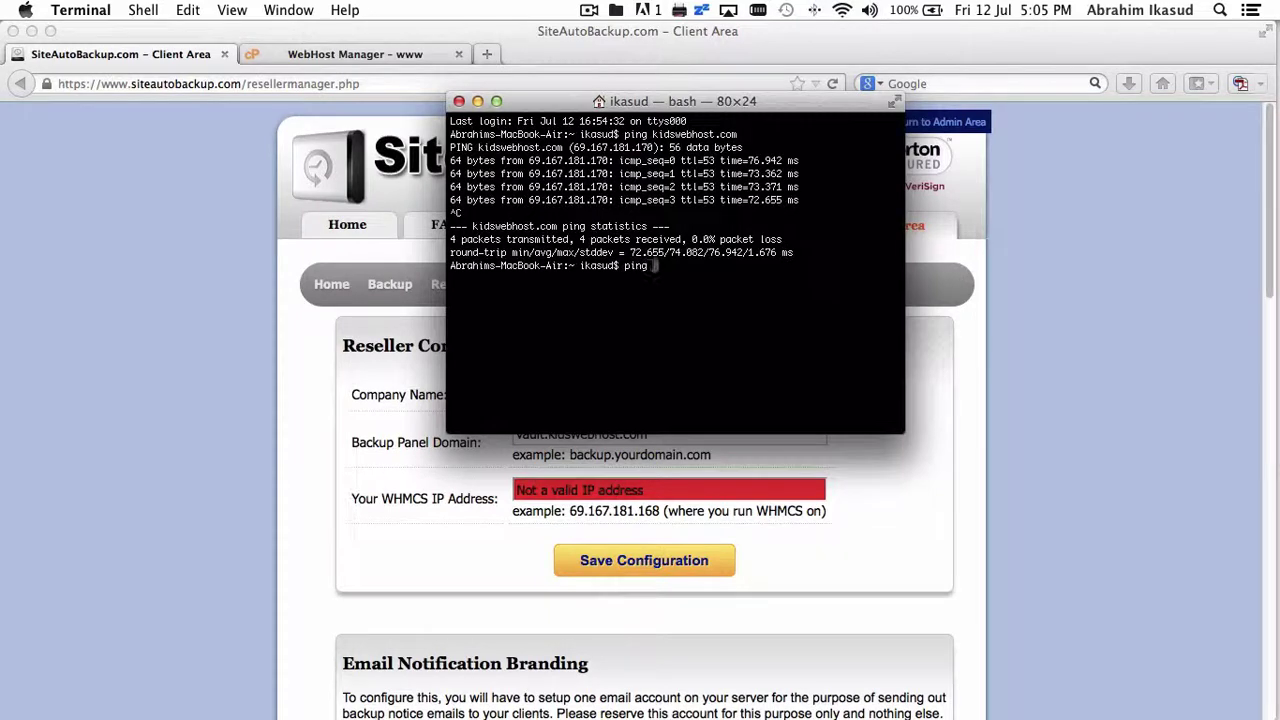
type("kidswebhost.com")
key("Return")
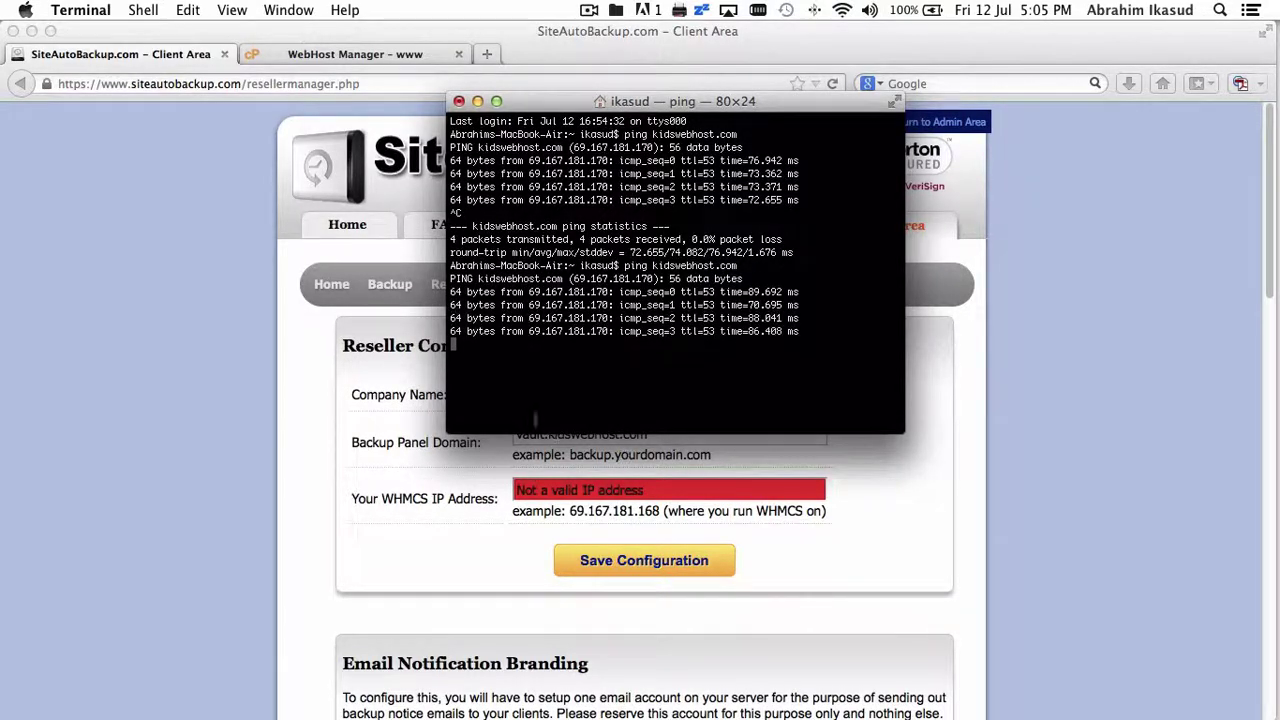
key("ctrl+c")
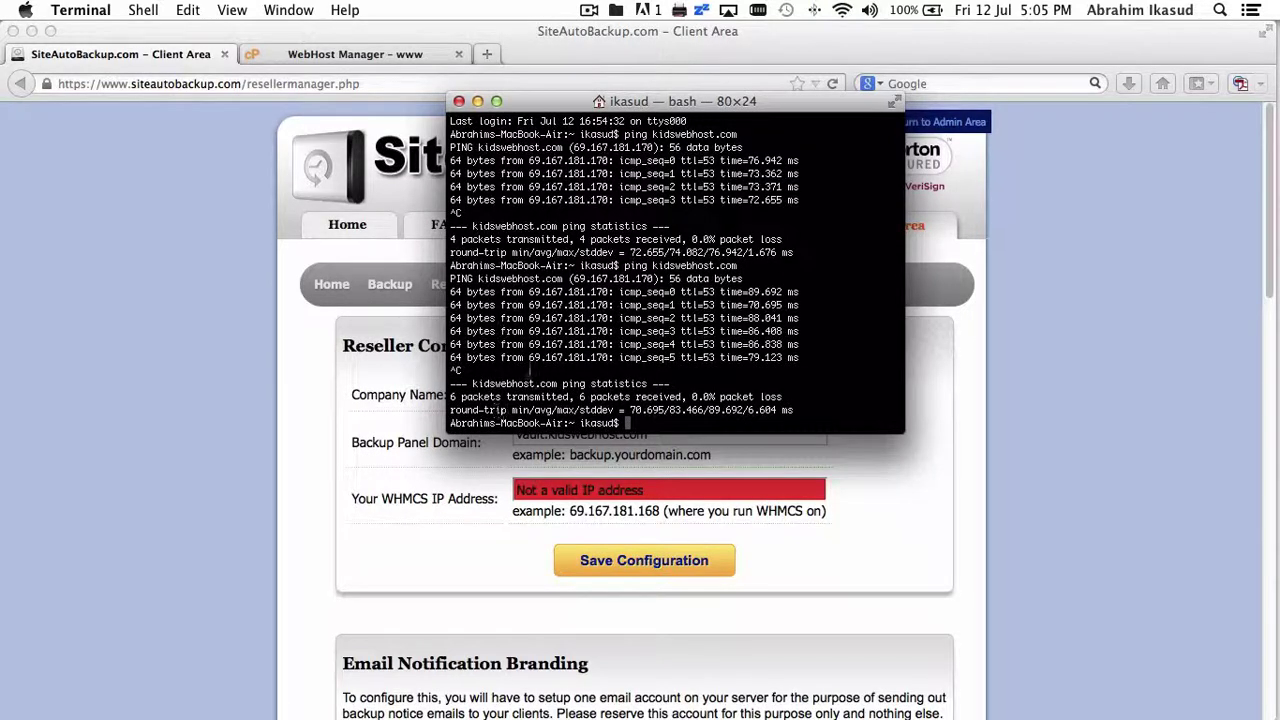
Copy 69.167.181.170 from the ping output into the WHMCS IP address of the reseller configuration and save it
left_click_drag(529, 357, 611, 357)
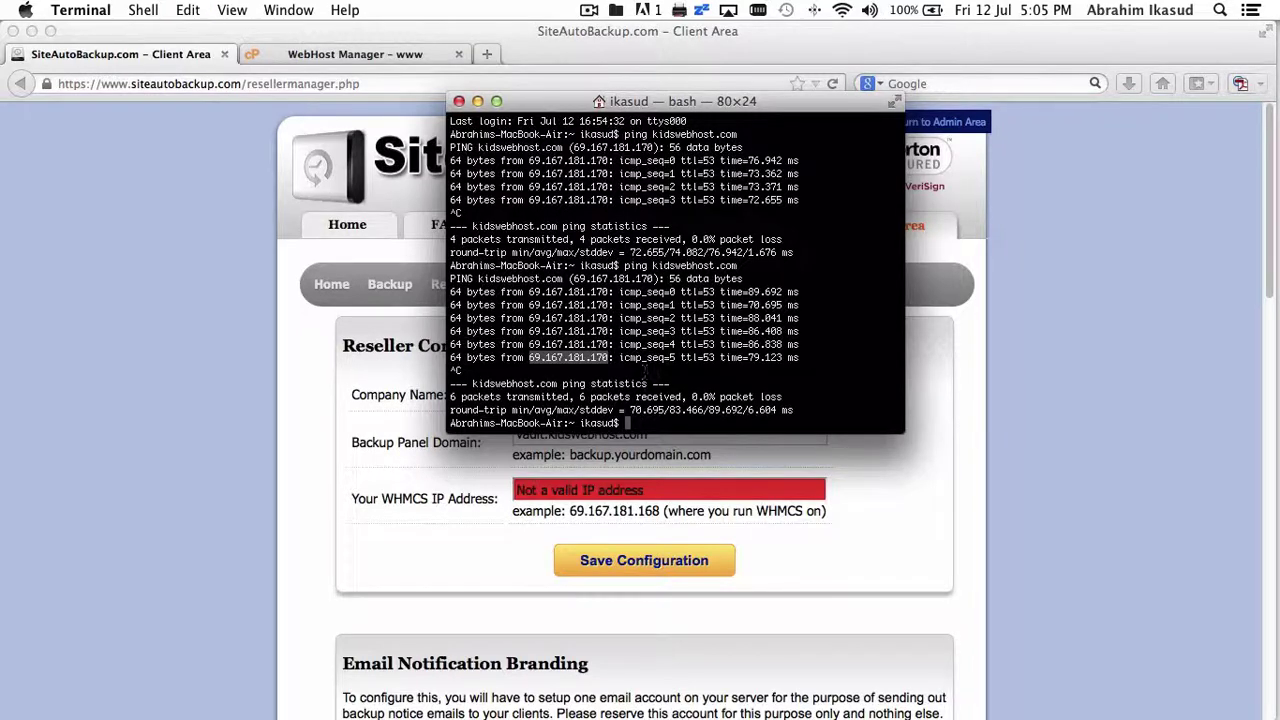
left_click(588, 484)
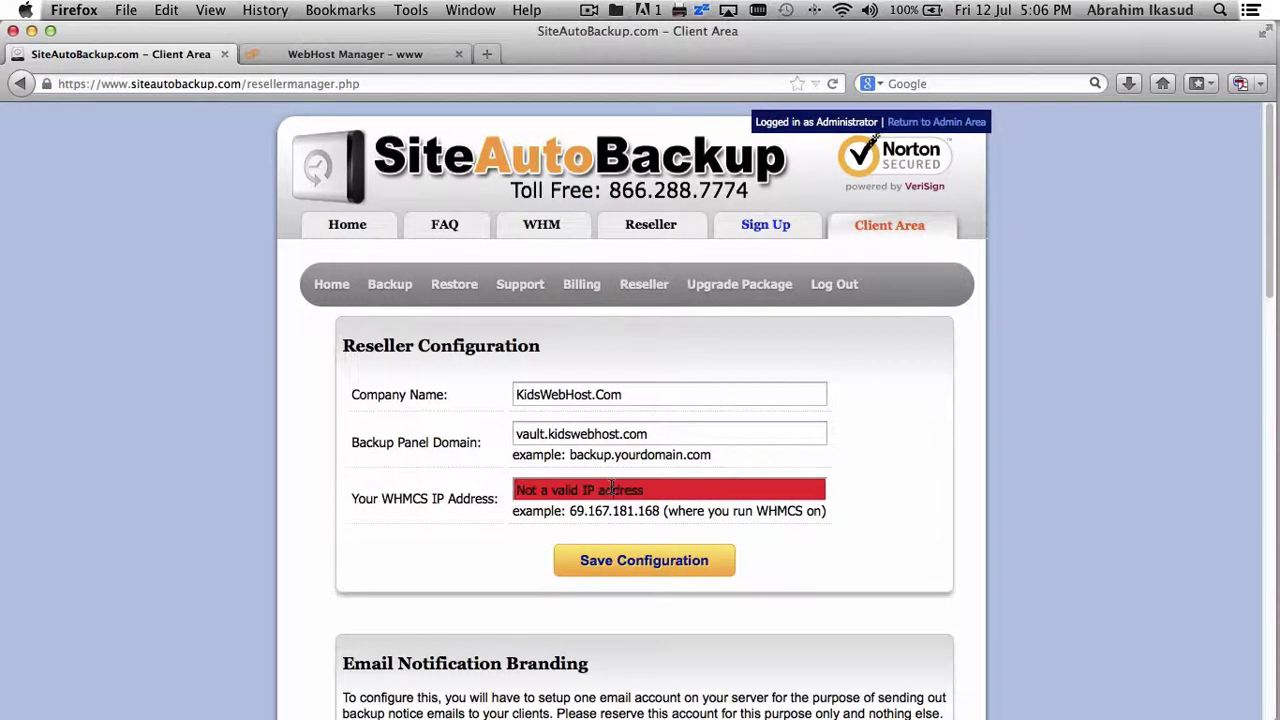
key("super+v")
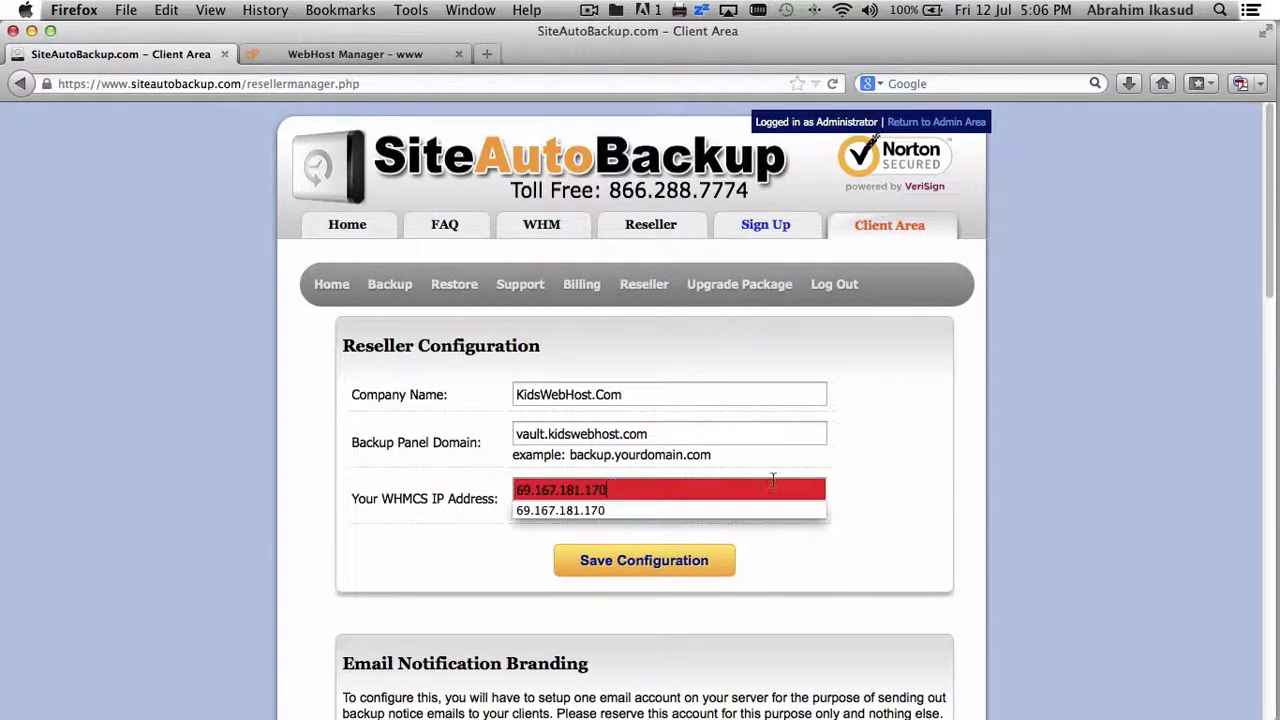
left_click(879, 462)
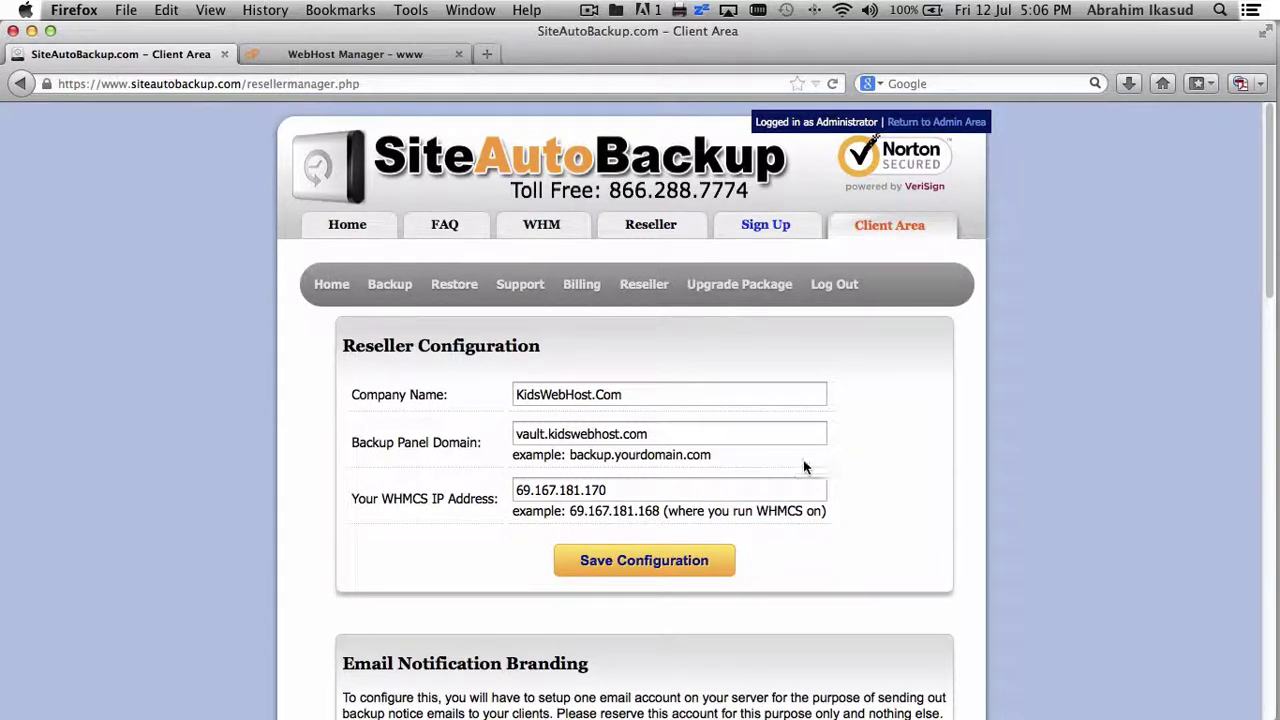
left_click(648, 578)
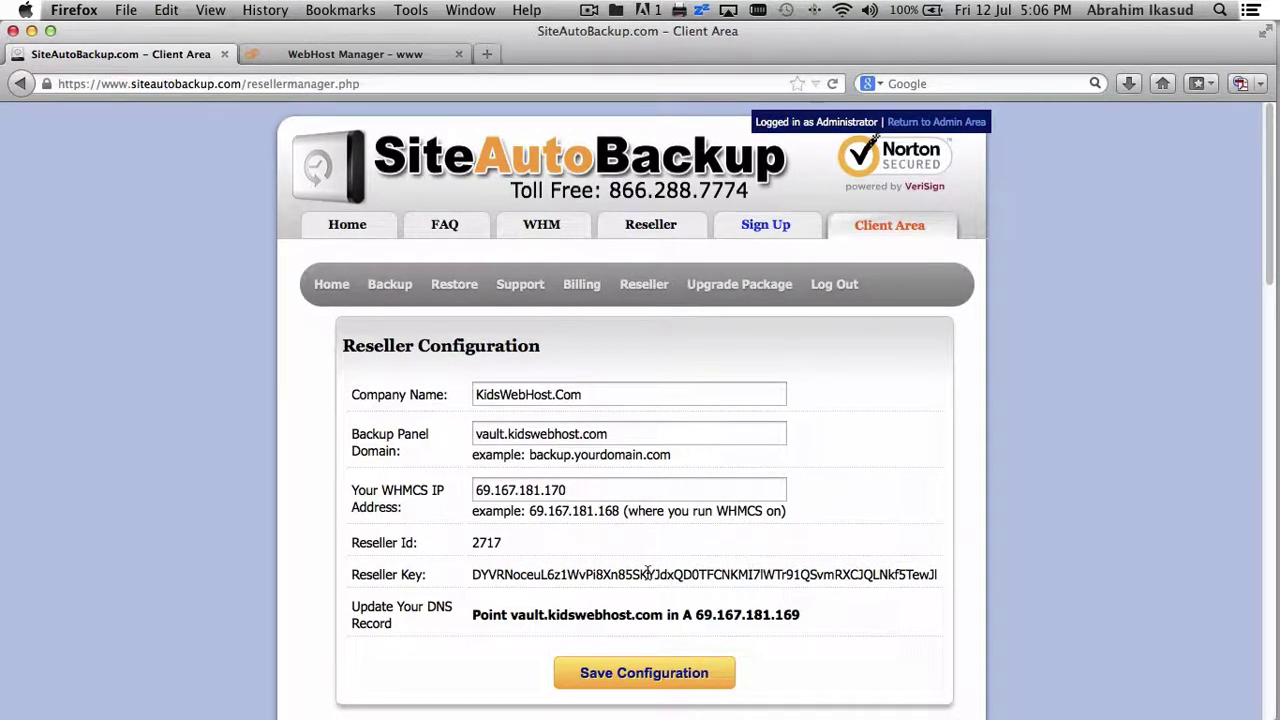
Copy the IP address 69.167.181.169 from the DNS record instruction in the reseller configuration
scroll(731, 565, "down", 2)
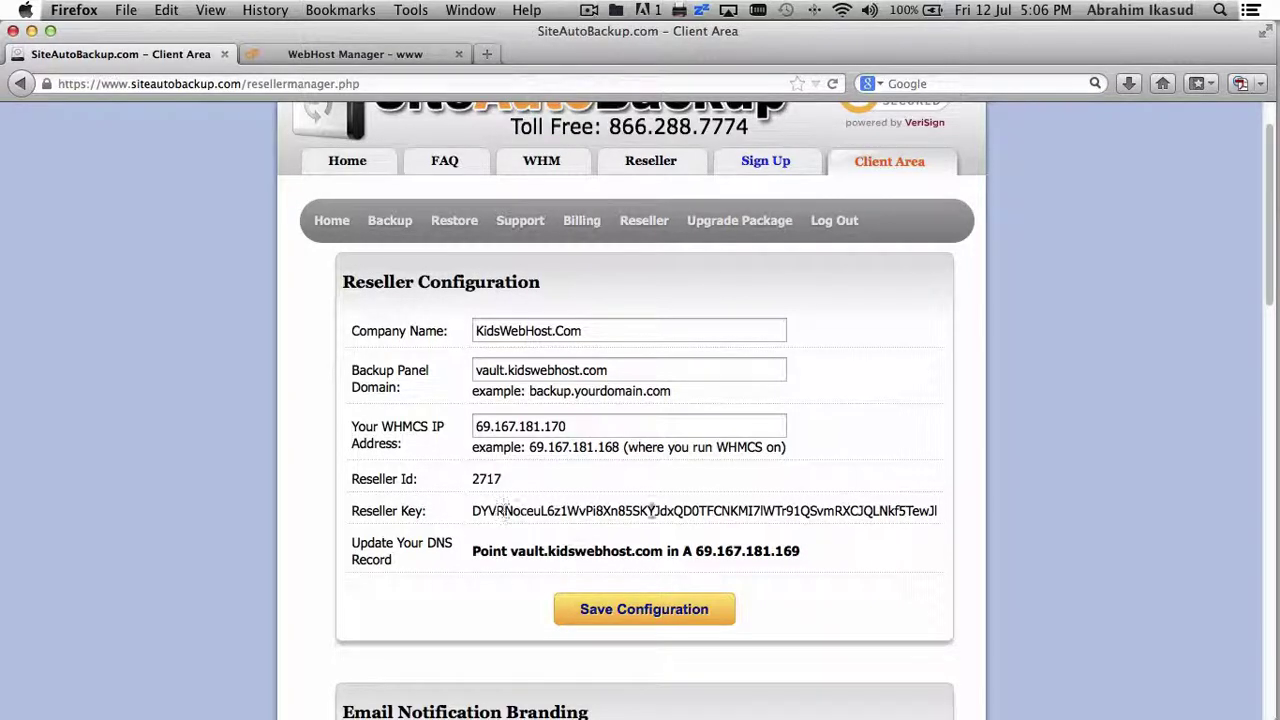
scroll(840, 543, "down", 1)
scroll(840, 543, "down", 3)
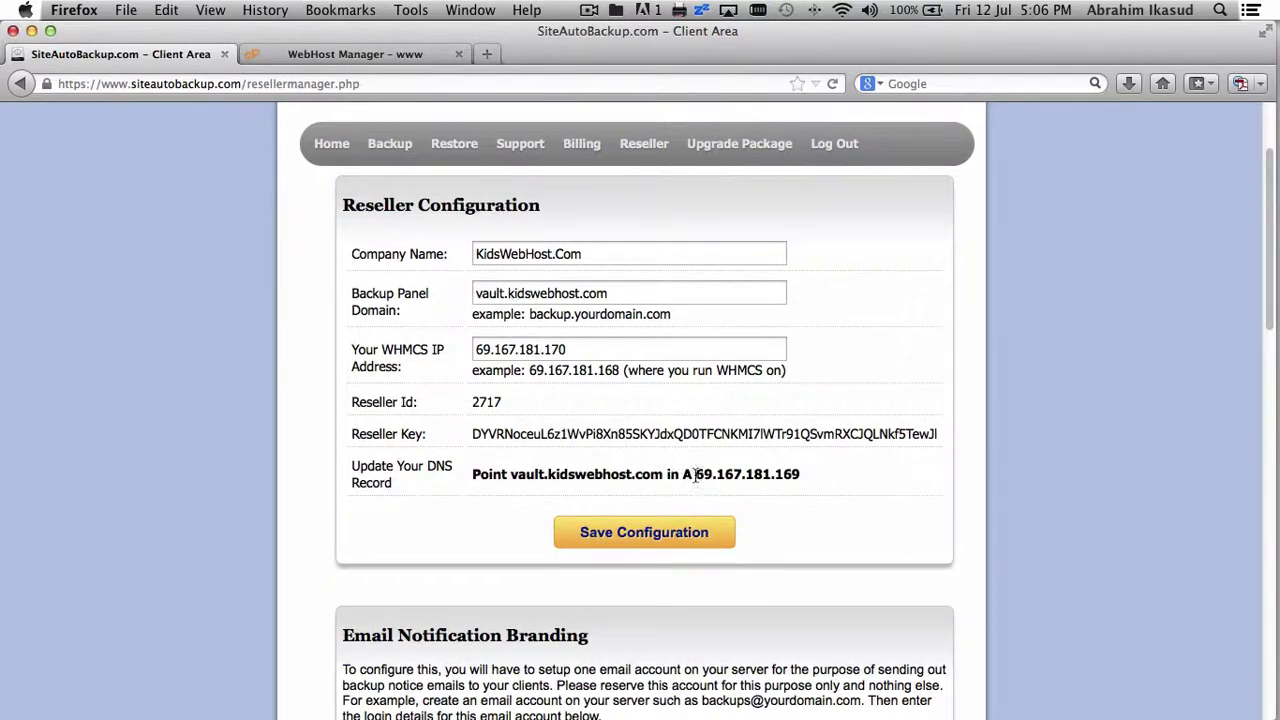
left_click_drag(696, 476, 810, 484)
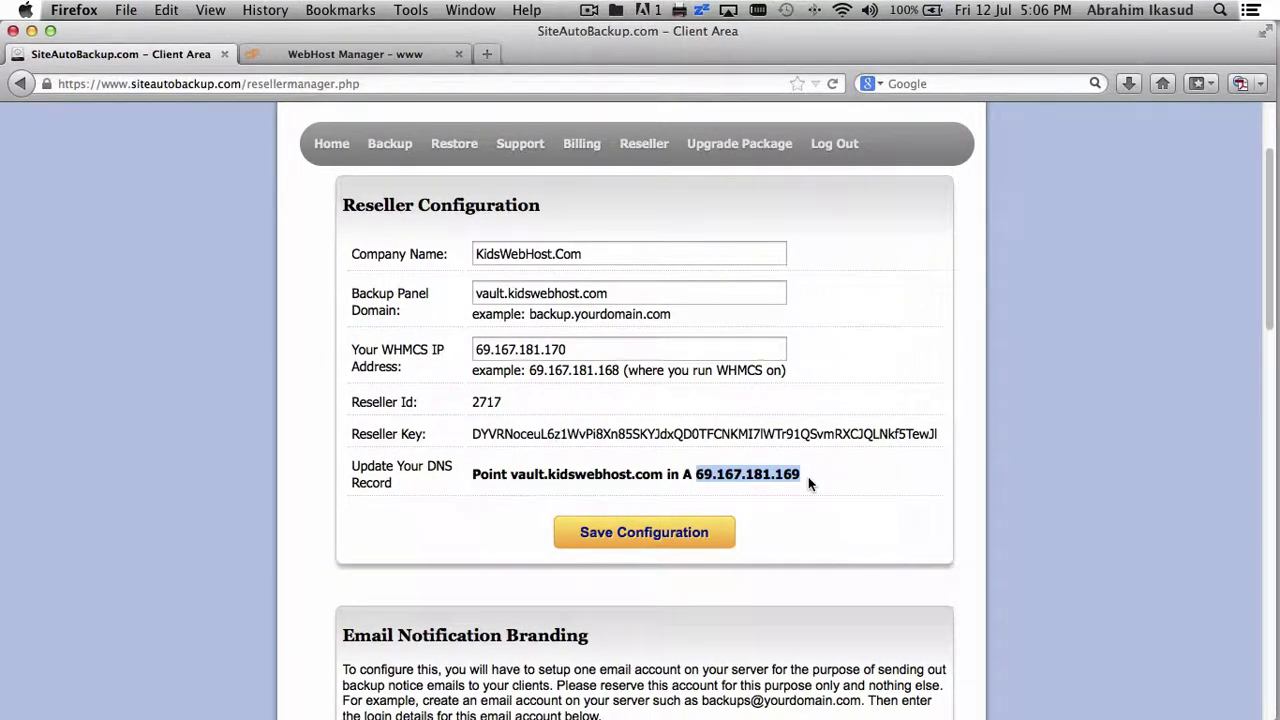
Switch to WebHost Manager, find the Edit DNS Zone function and open the kidswebhost.com zone for editing
left_click(378, 58)
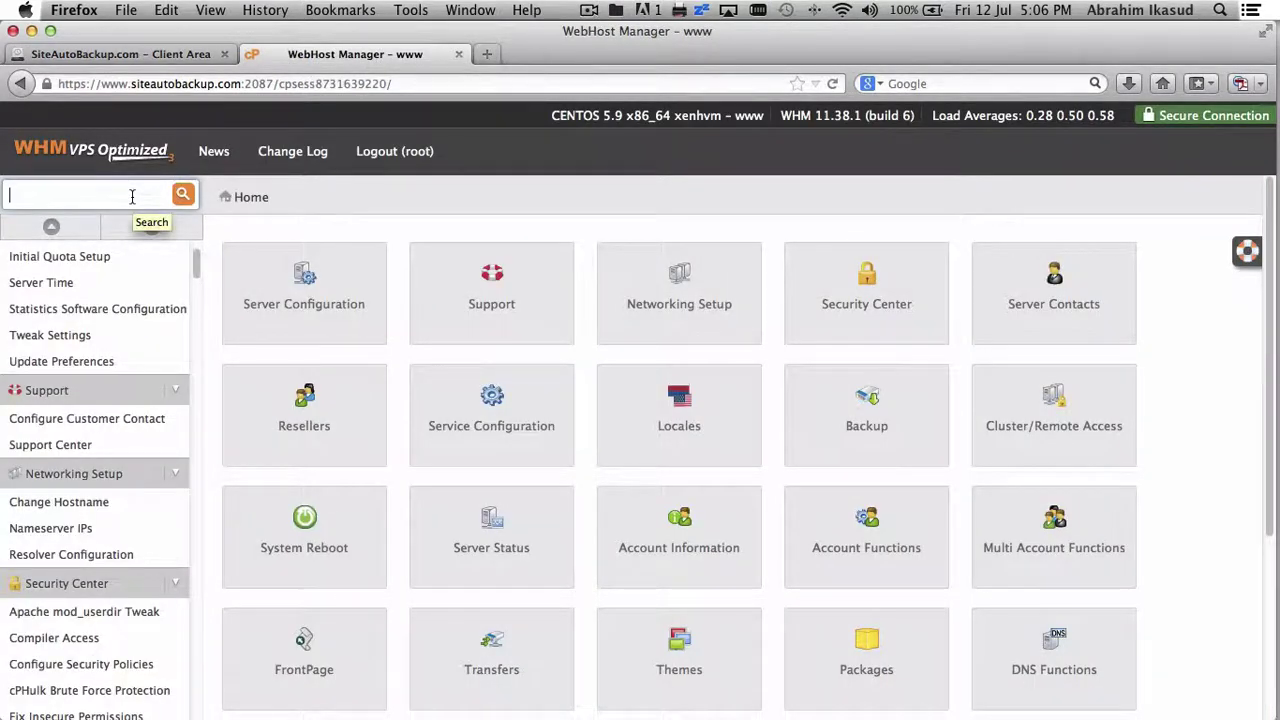
type("dns")
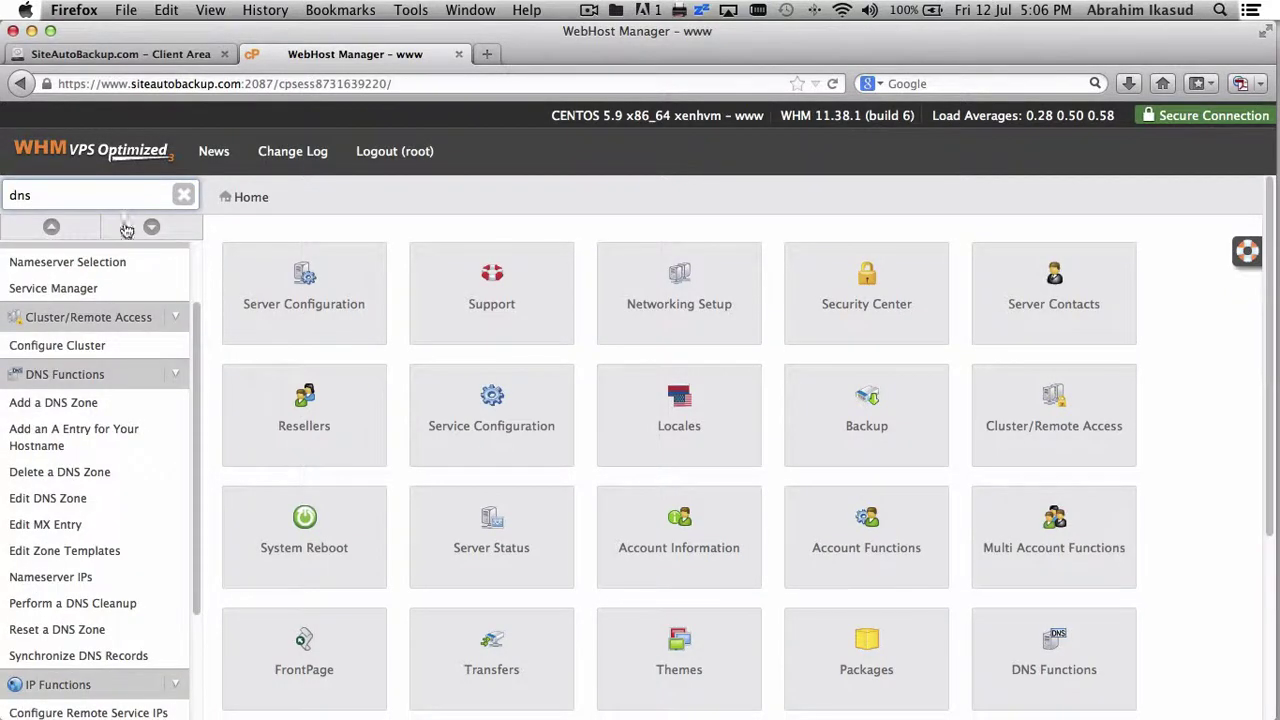
left_click(68, 500)
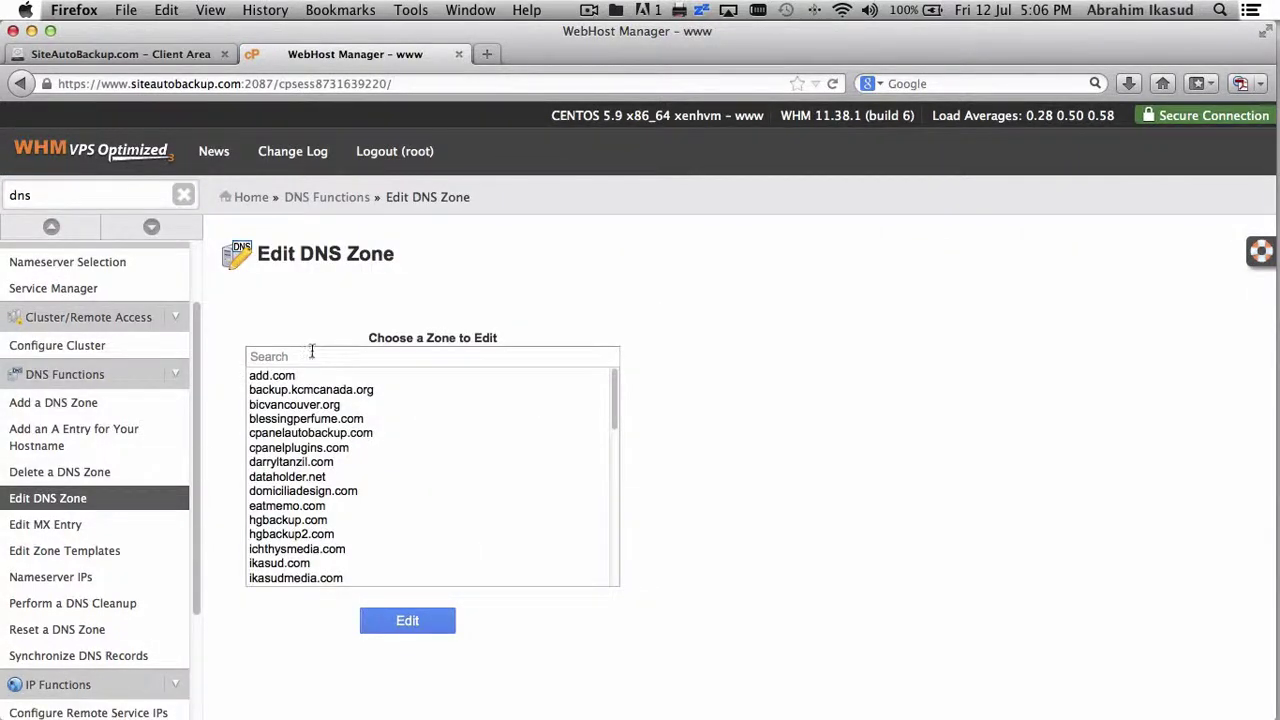
left_click(312, 351)
type("kids")
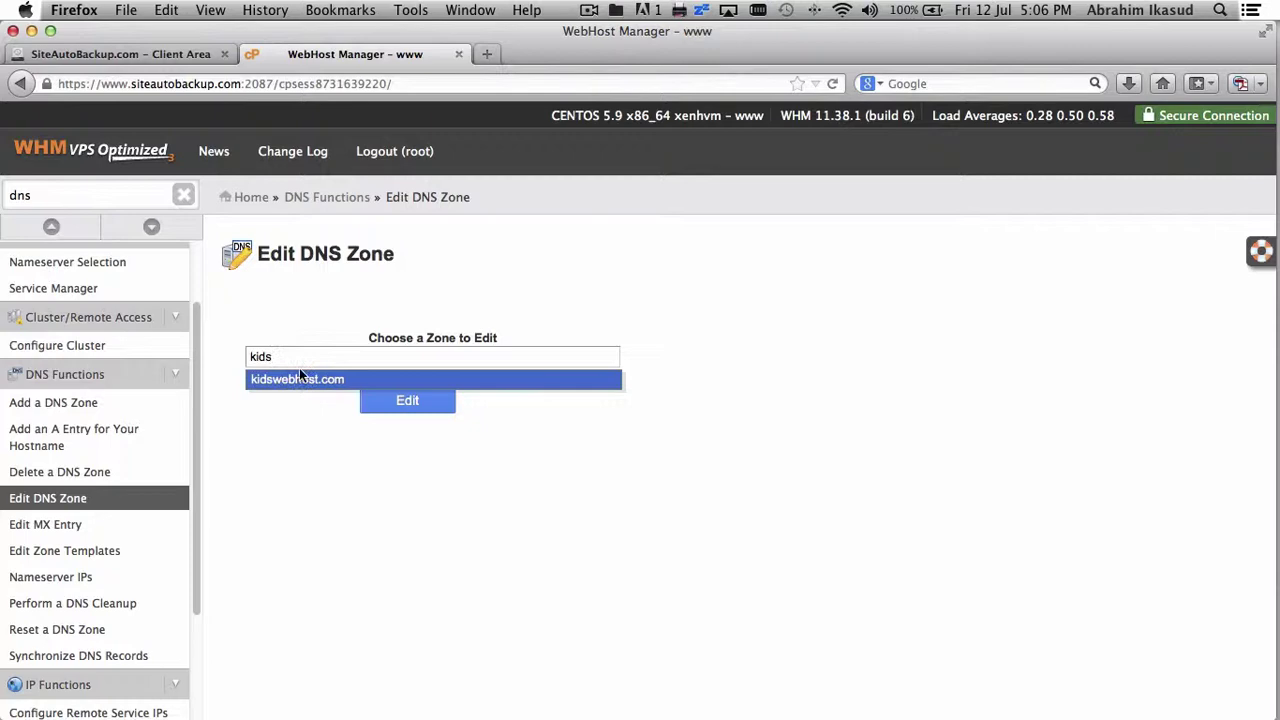
left_click(291, 381)
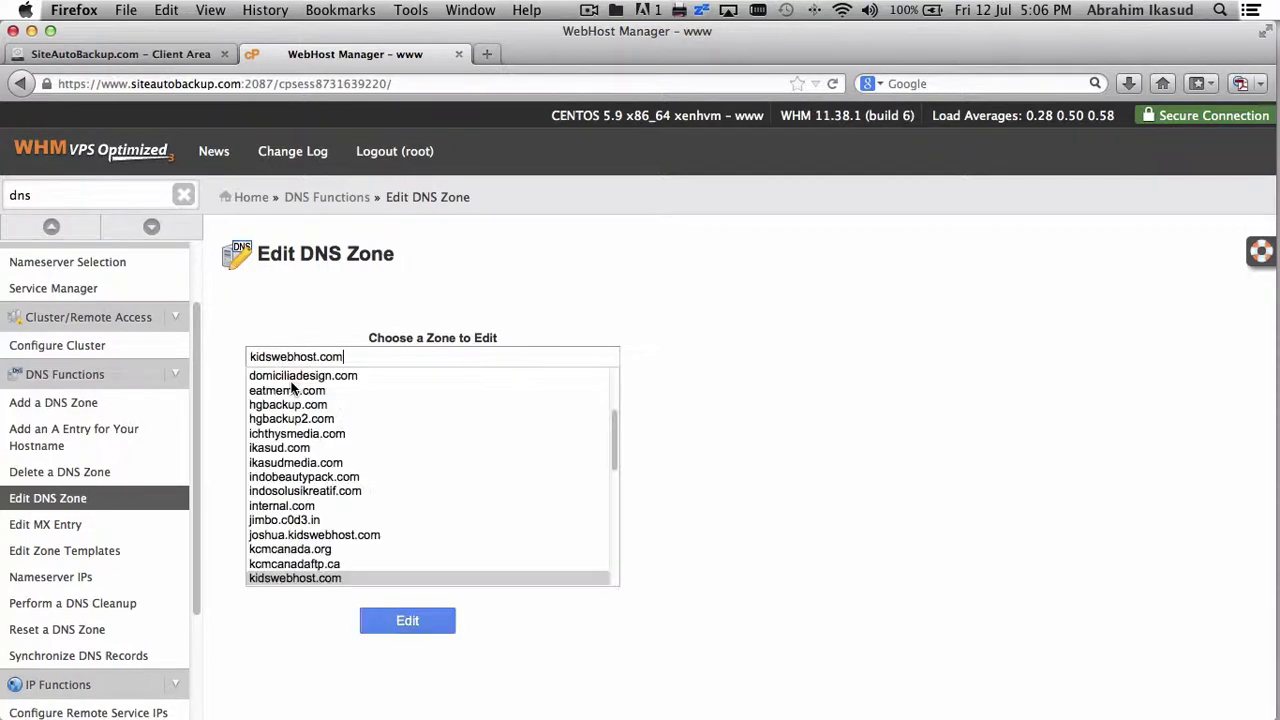
left_click(397, 624)
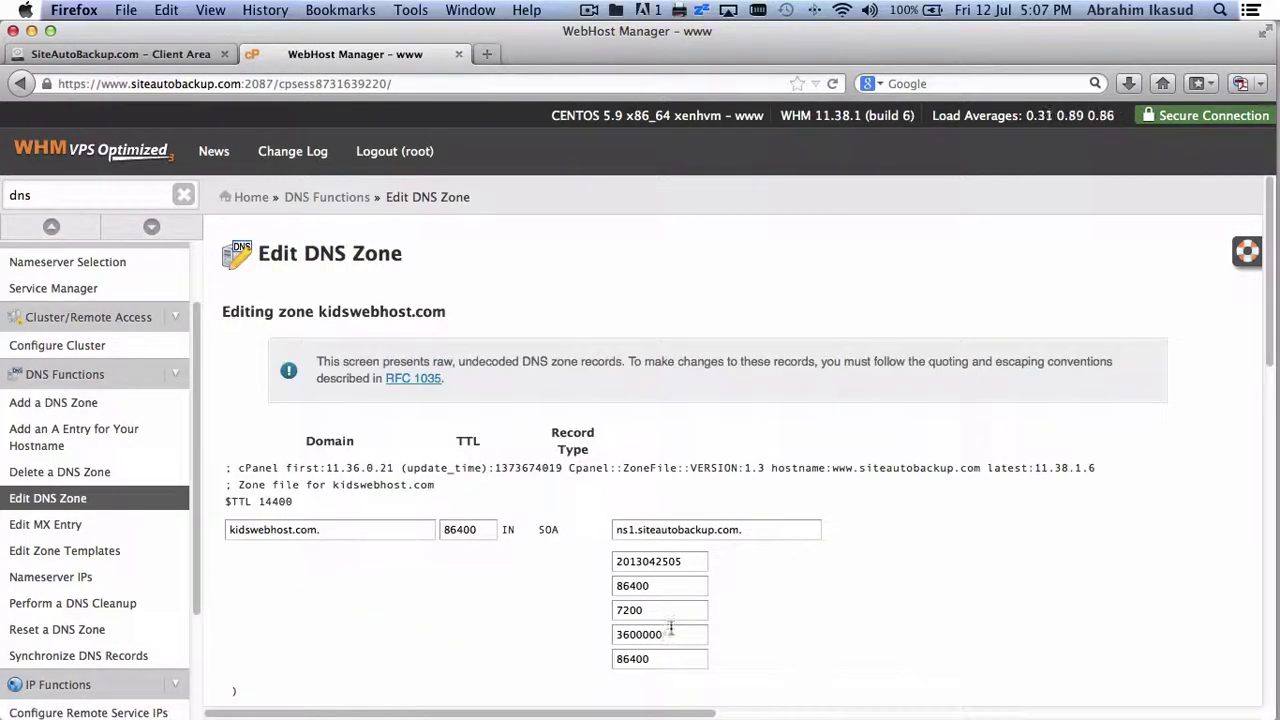
Add a new A record named vault pointing to 69.167.181.169 in the first empty entry of the zone
scroll(852, 490, "down", 15)
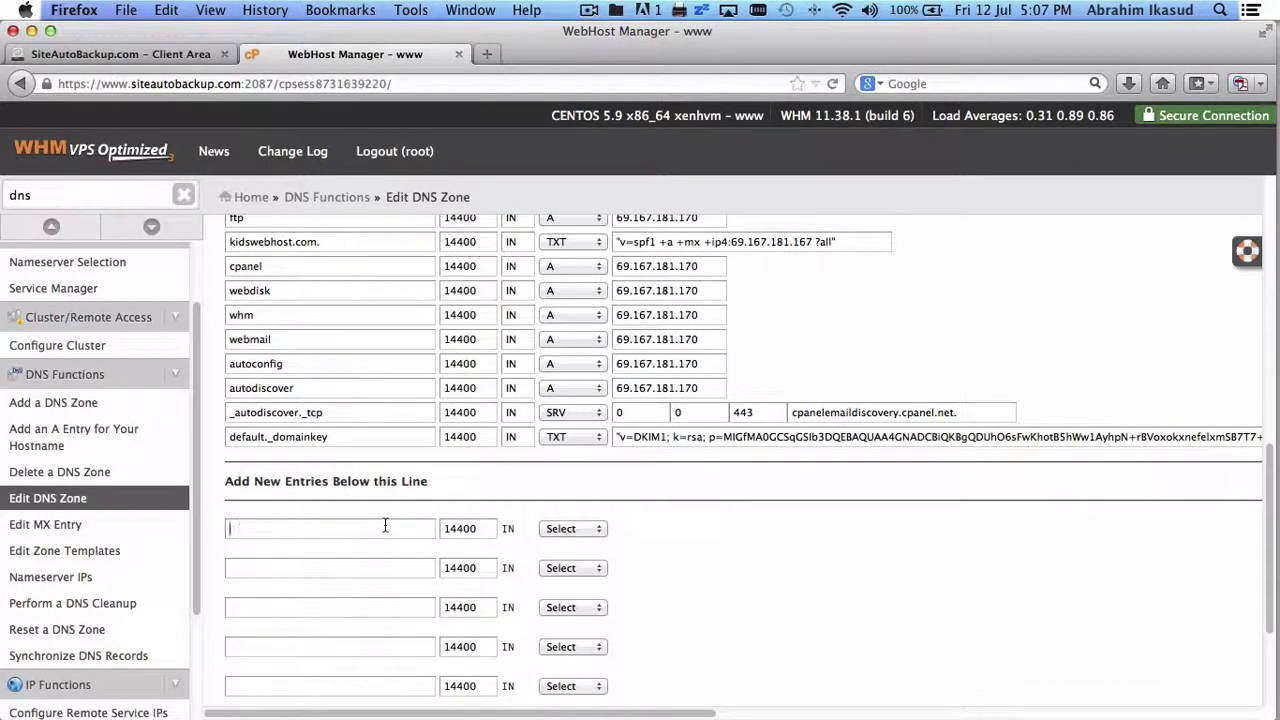
type("vault")
left_click(562, 527)
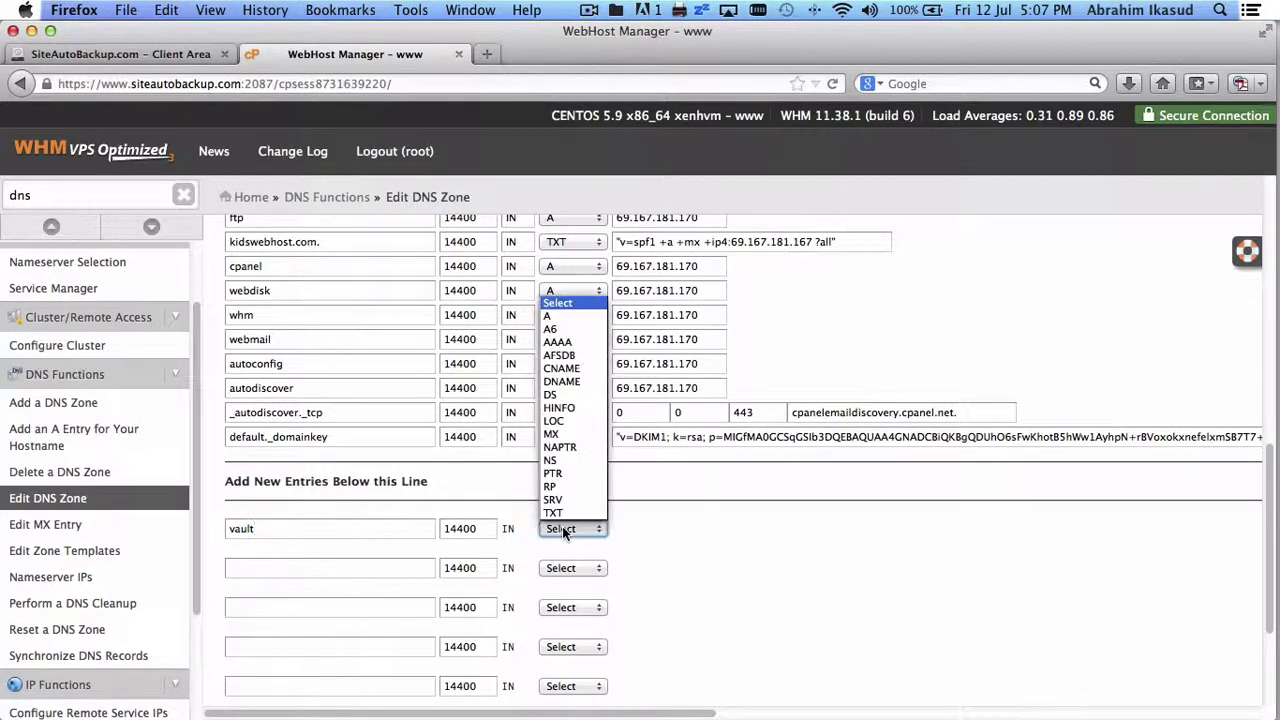
left_click(569, 316)
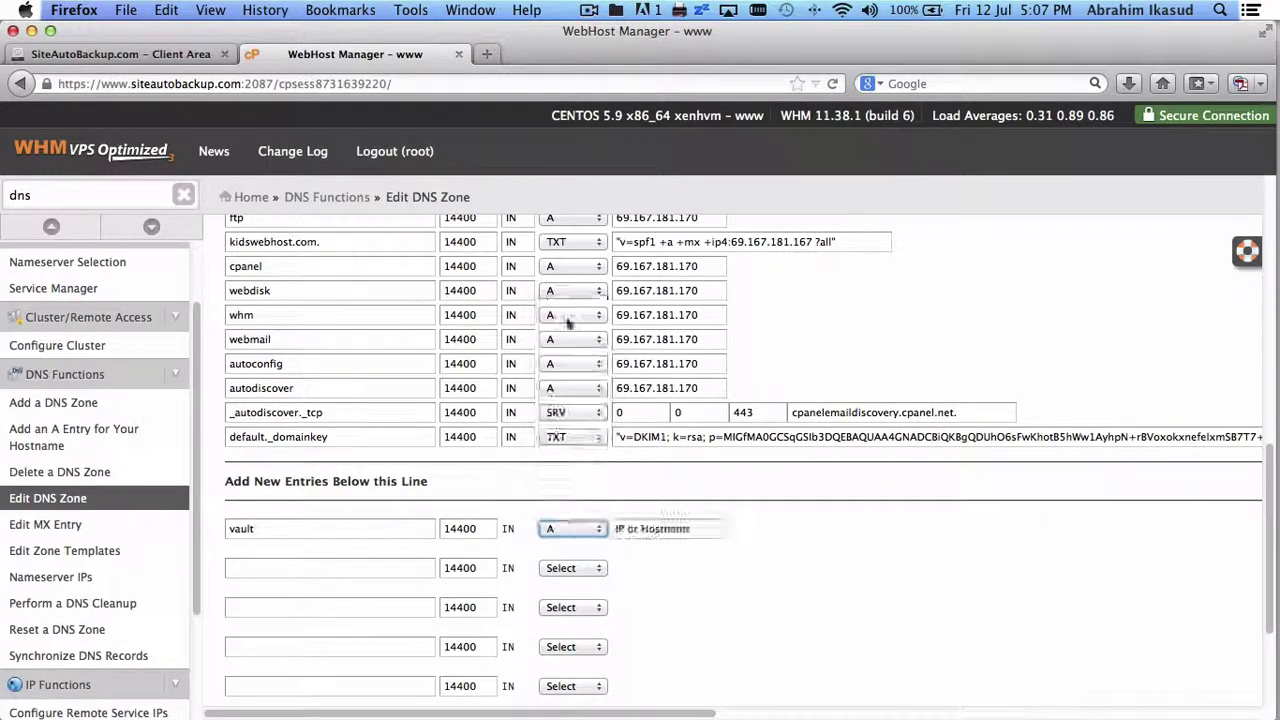
left_click(652, 527)
triple_click(652, 527)
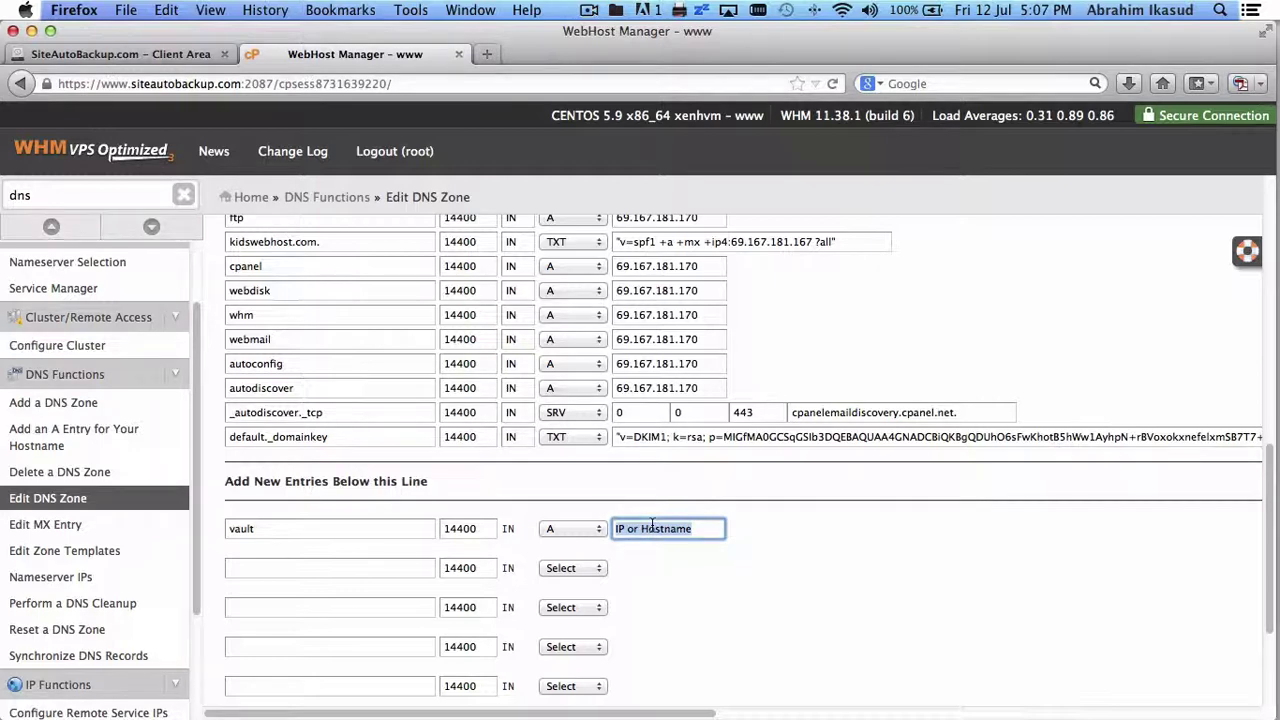
type("69.167.181.169")
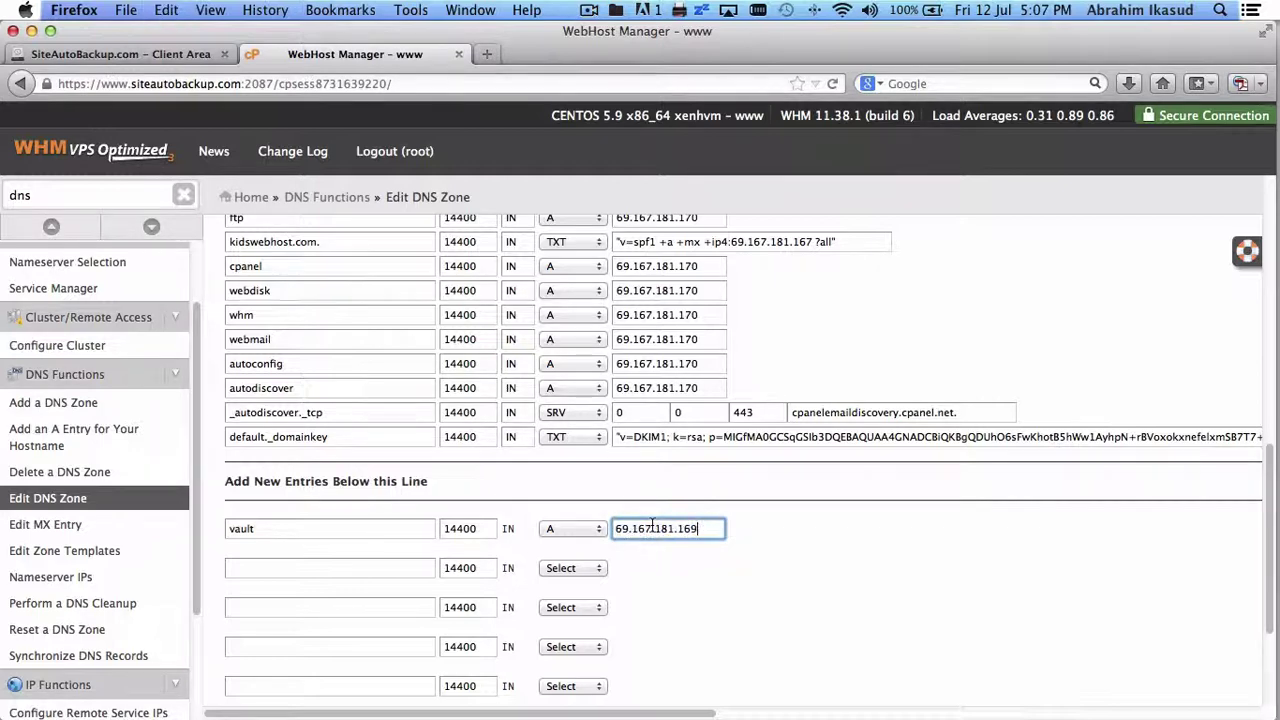
Save the kidswebhost.com zone changes and return to the SiteAutoBackup reseller configuration page
left_click(827, 528)
scroll(827, 530, "down", 5)
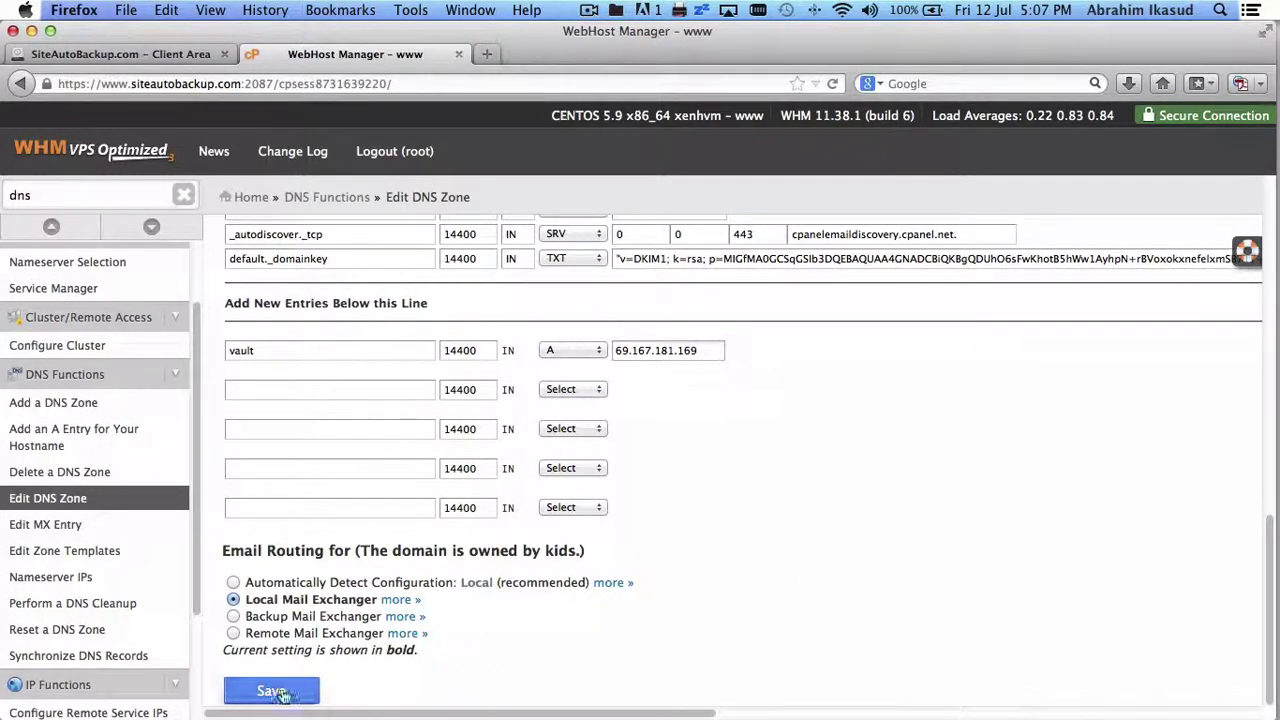
left_click(276, 691)
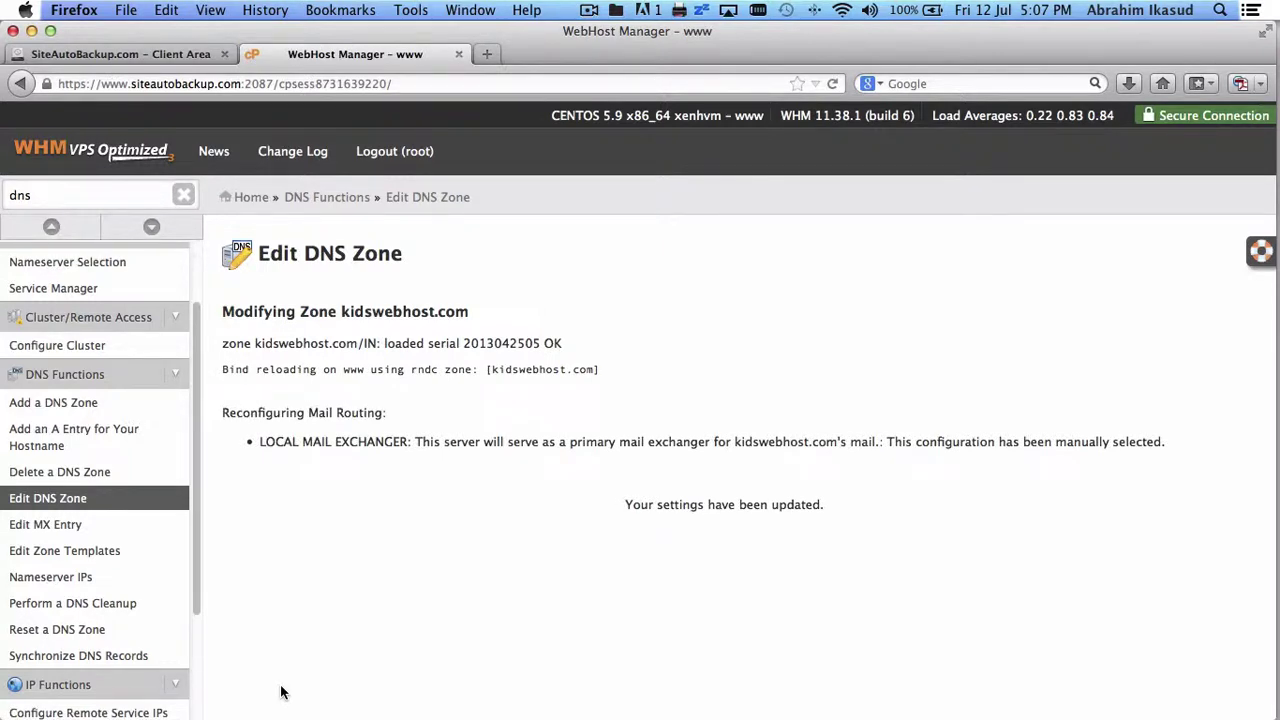
left_click(129, 58)
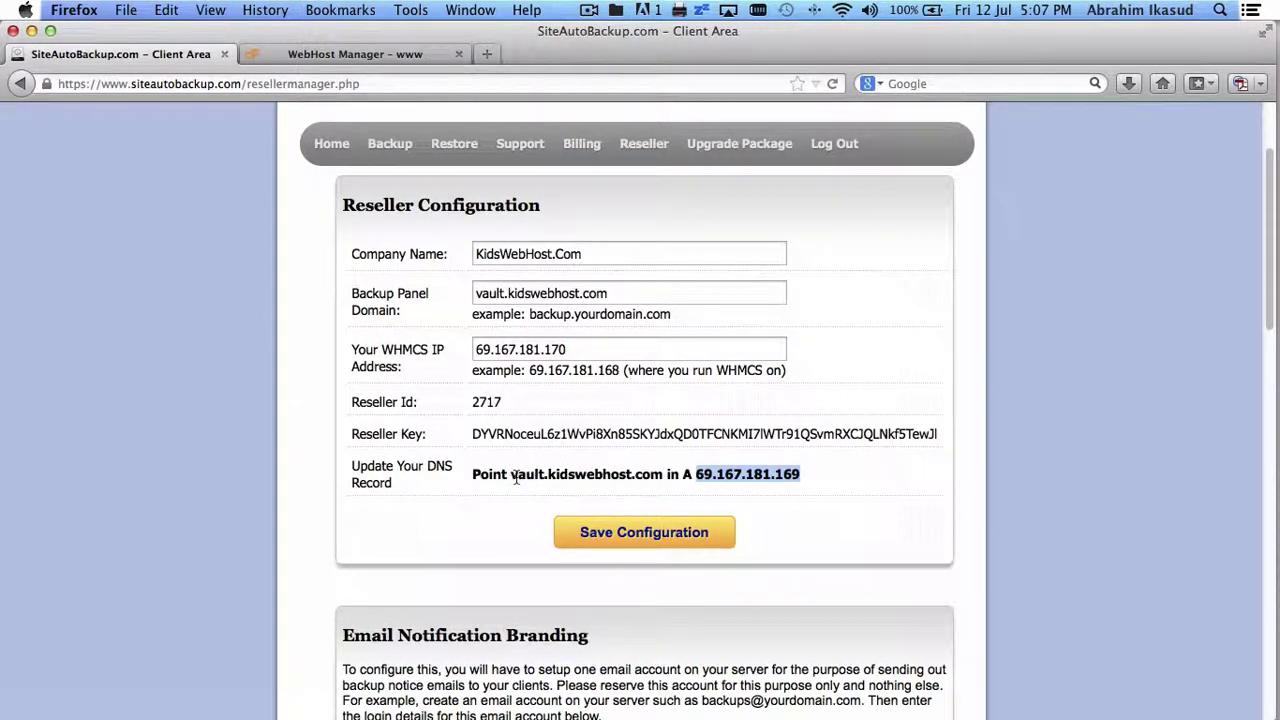
Copy the domain vault.kidswebhost.com from the DNS record instruction, switch to Terminal and clear its output
left_click_drag(511, 474, 660, 478)
key("super+c")
key("super+space")
type("terminal")
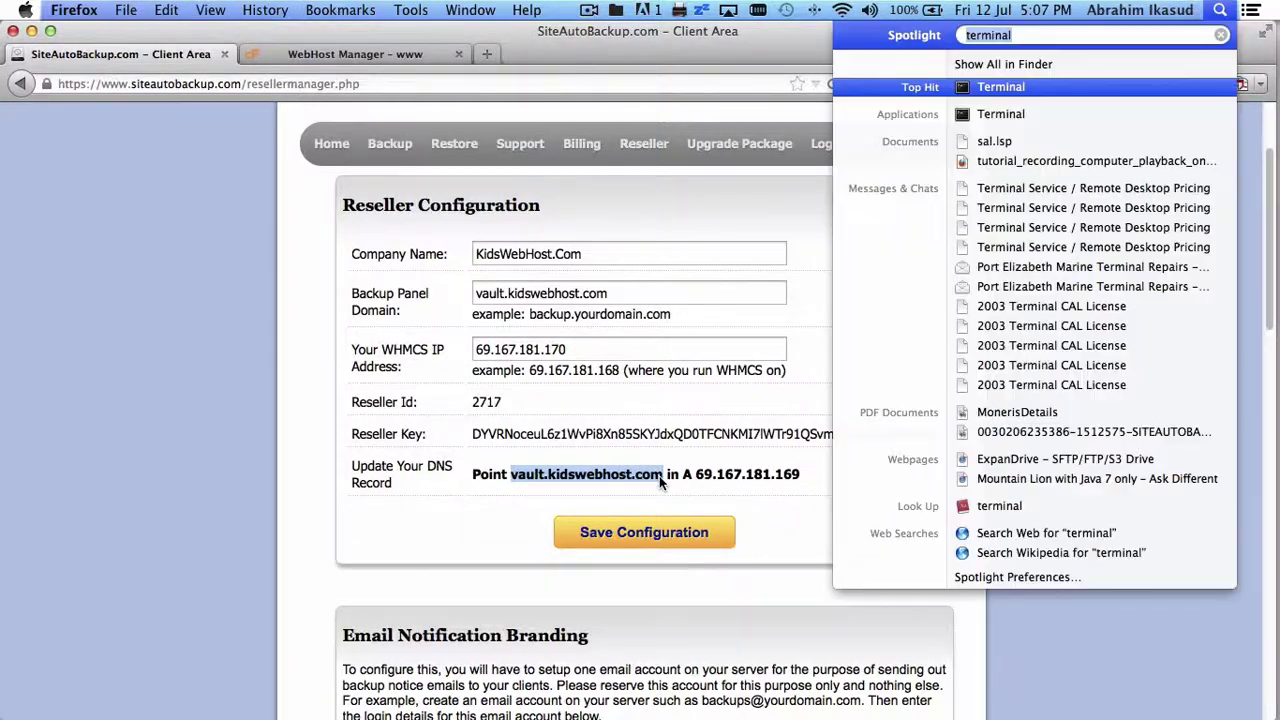
type("terminal")
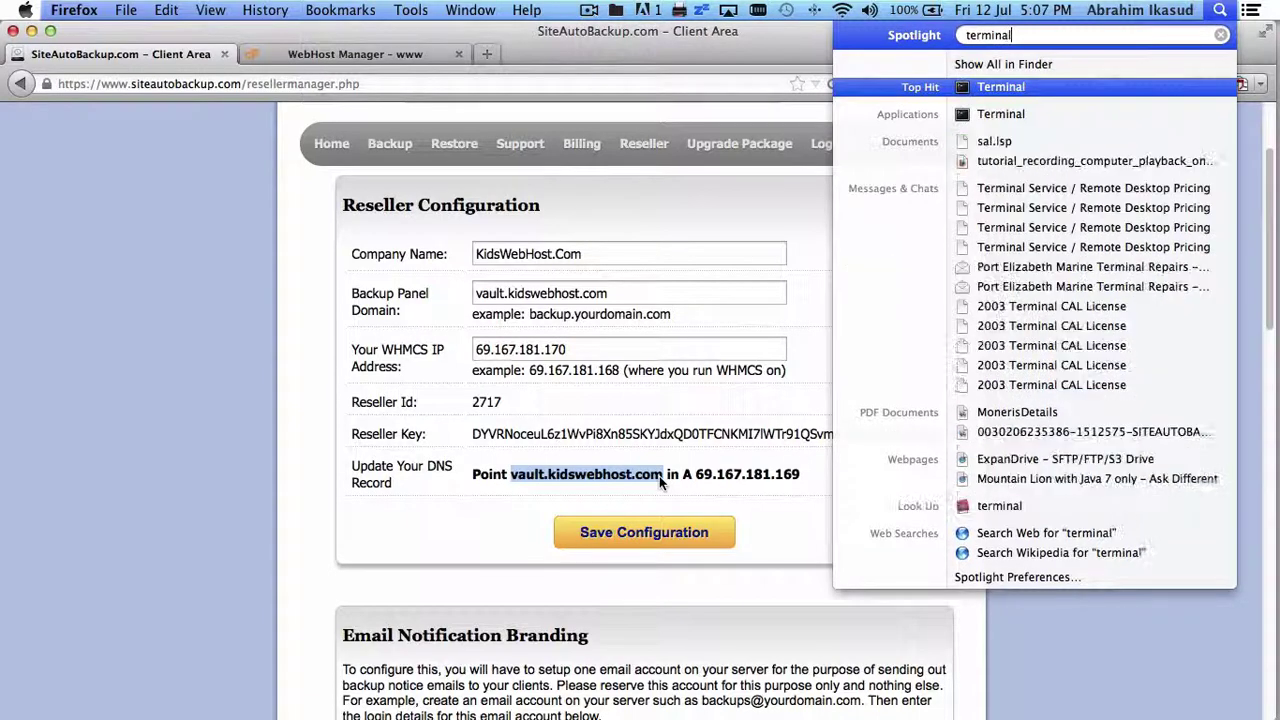
key("Return")
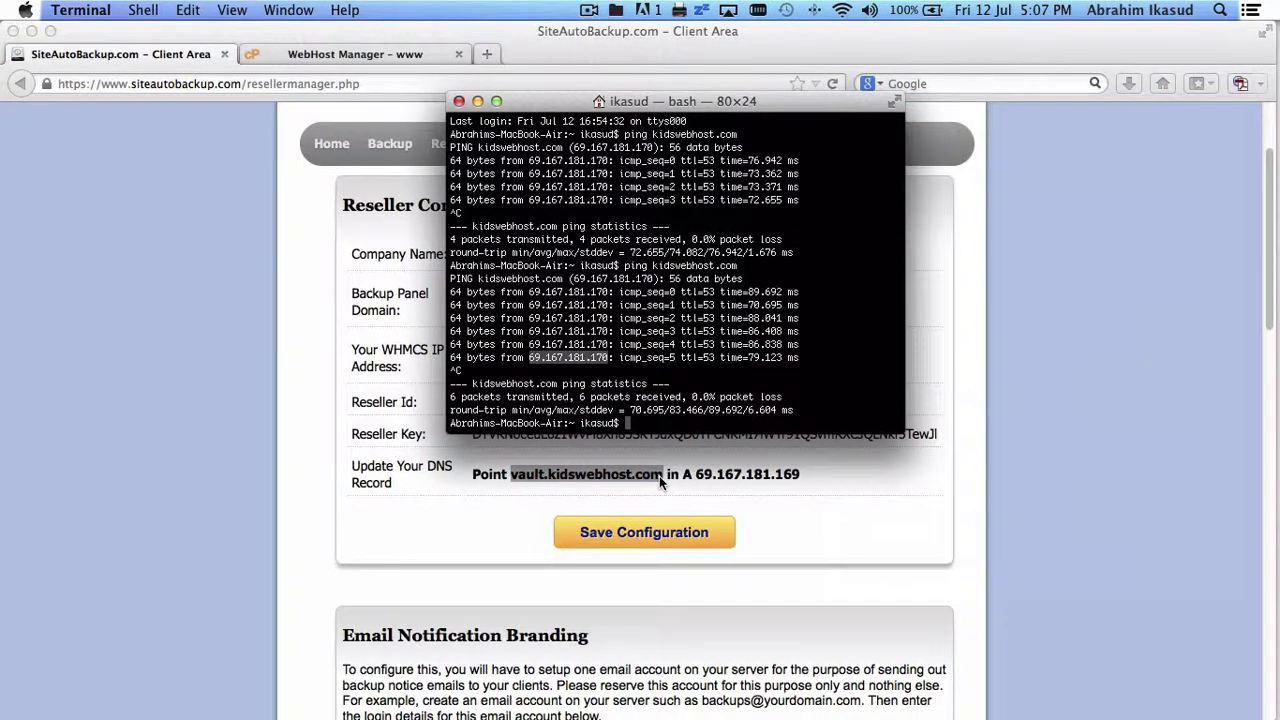
type("clear")
key("Return")
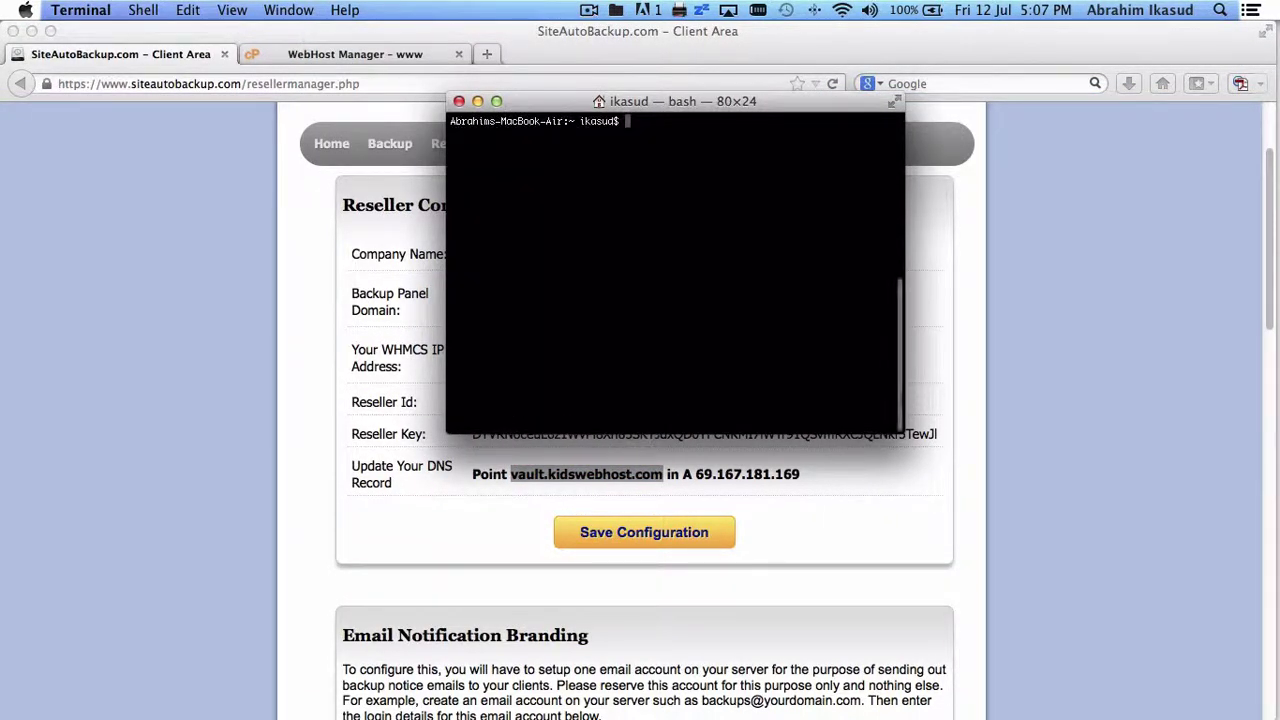
Ping vault.kidswebhost.com to check which IP address it resolves to, and stop the ping after a few replies
type("ping")
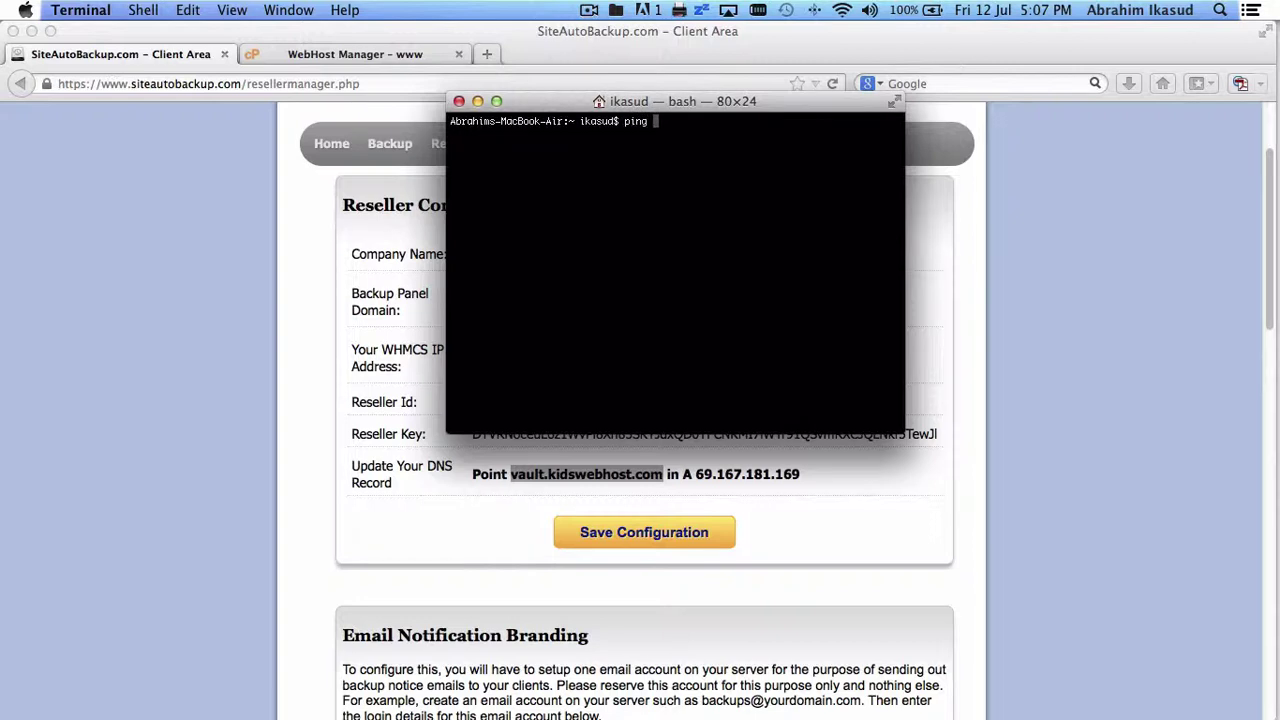
key("super+v")
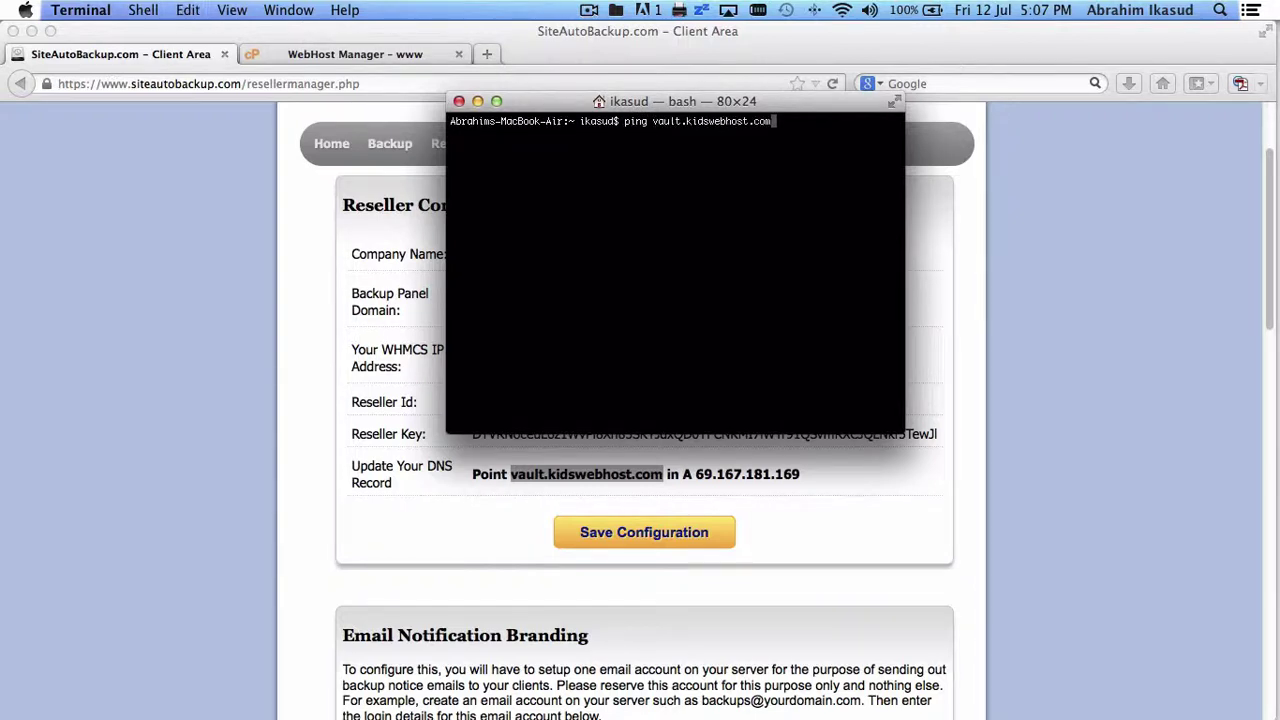
key("Return")
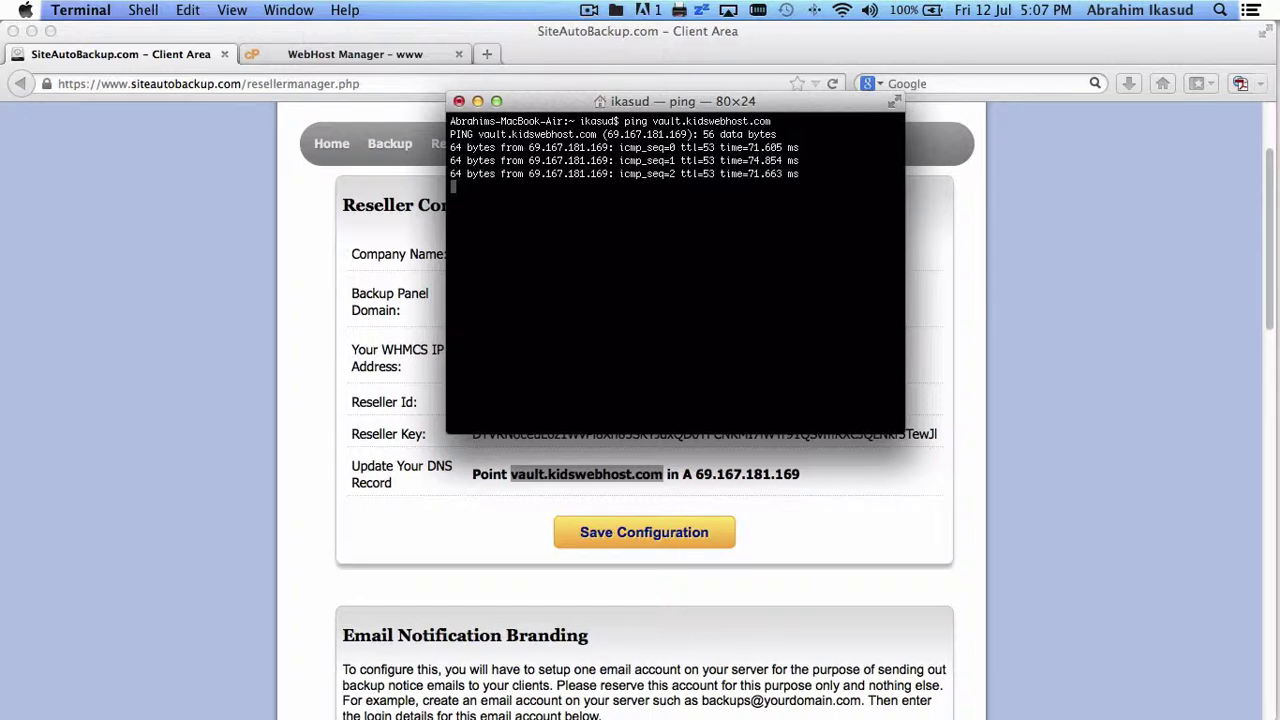
key("ctrl+c")
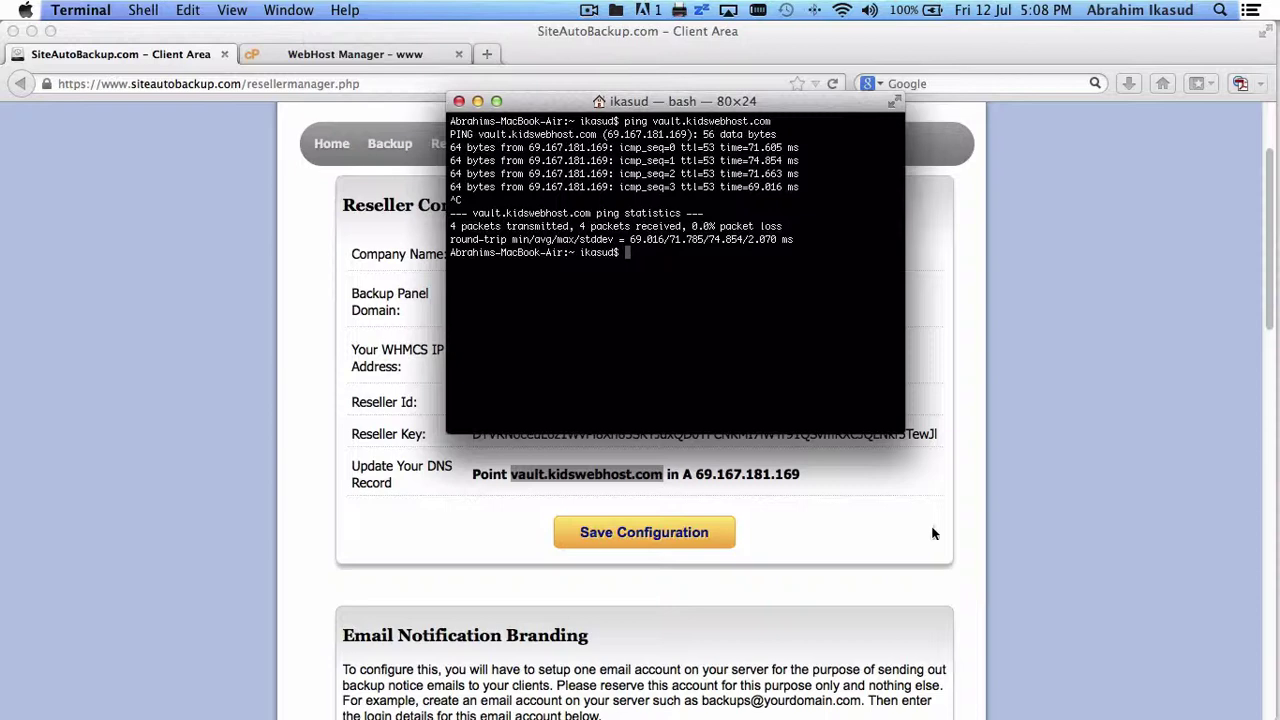
Switch to Firefox, load the copied address vault.kidswebhost.com in a new tab to check the backup panel, and close that tab
right_click(623, 477)
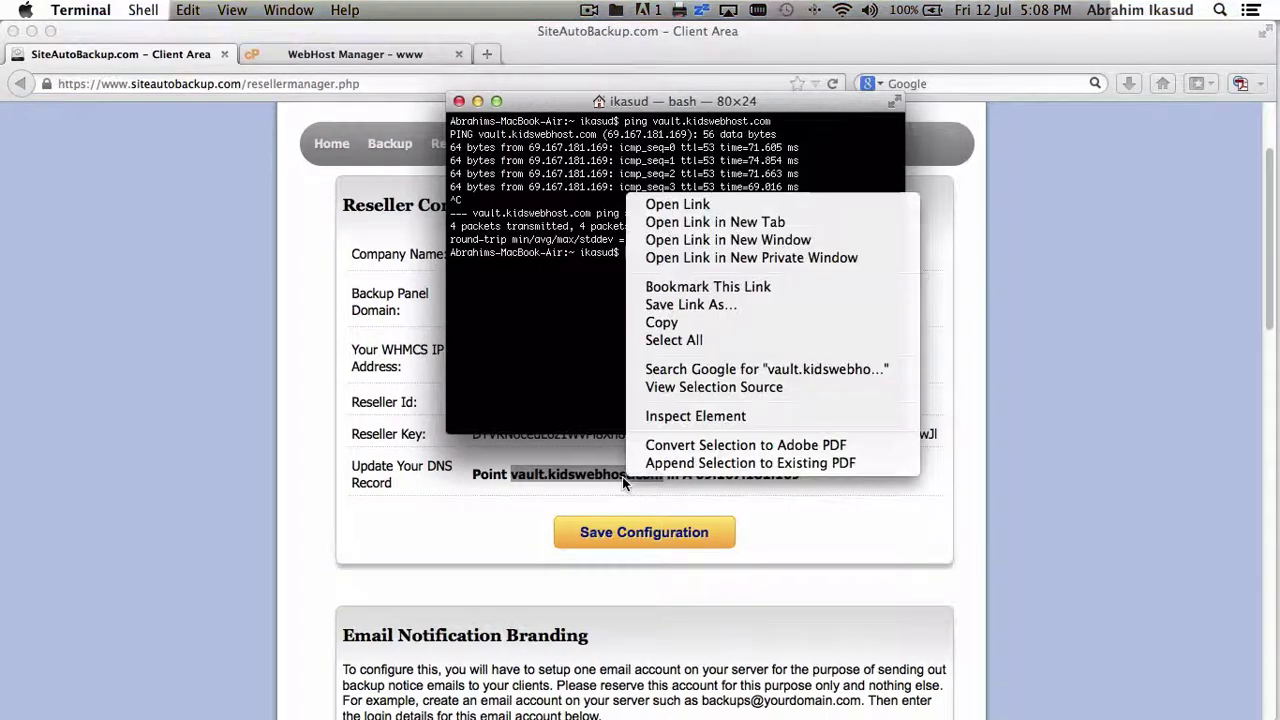
left_click(690, 322)
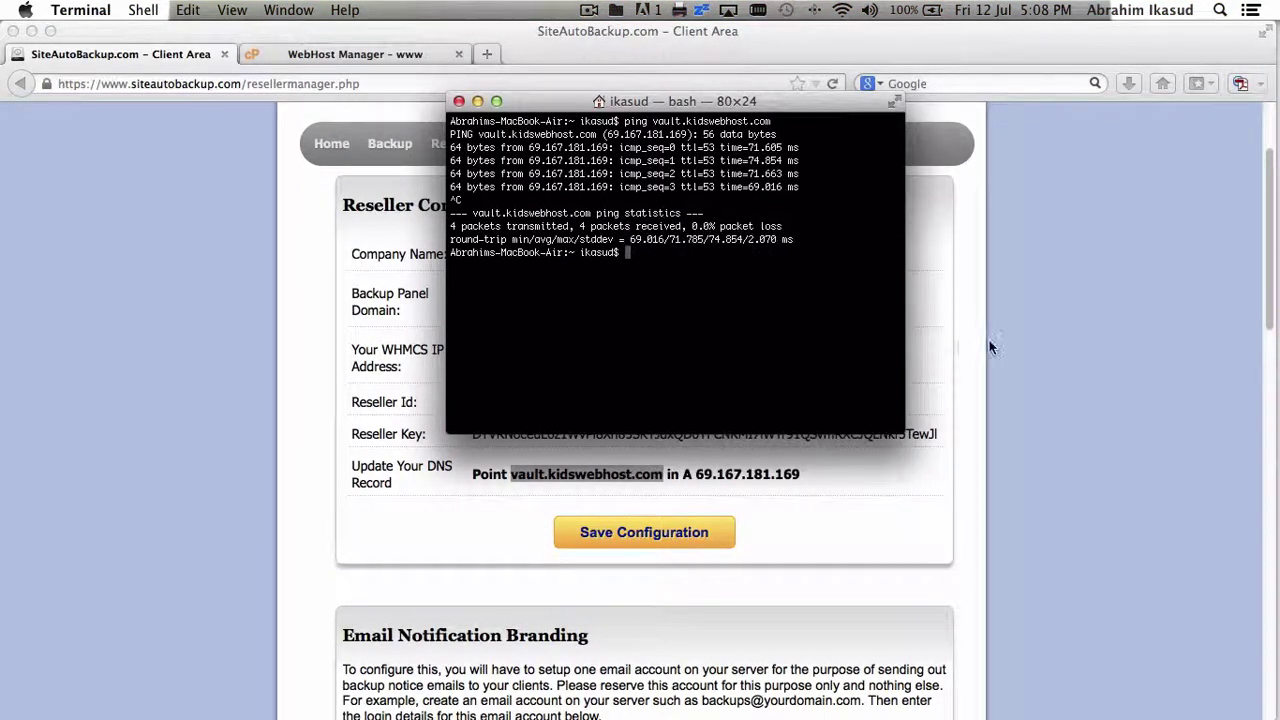
left_click(989, 340)
left_click(487, 54)
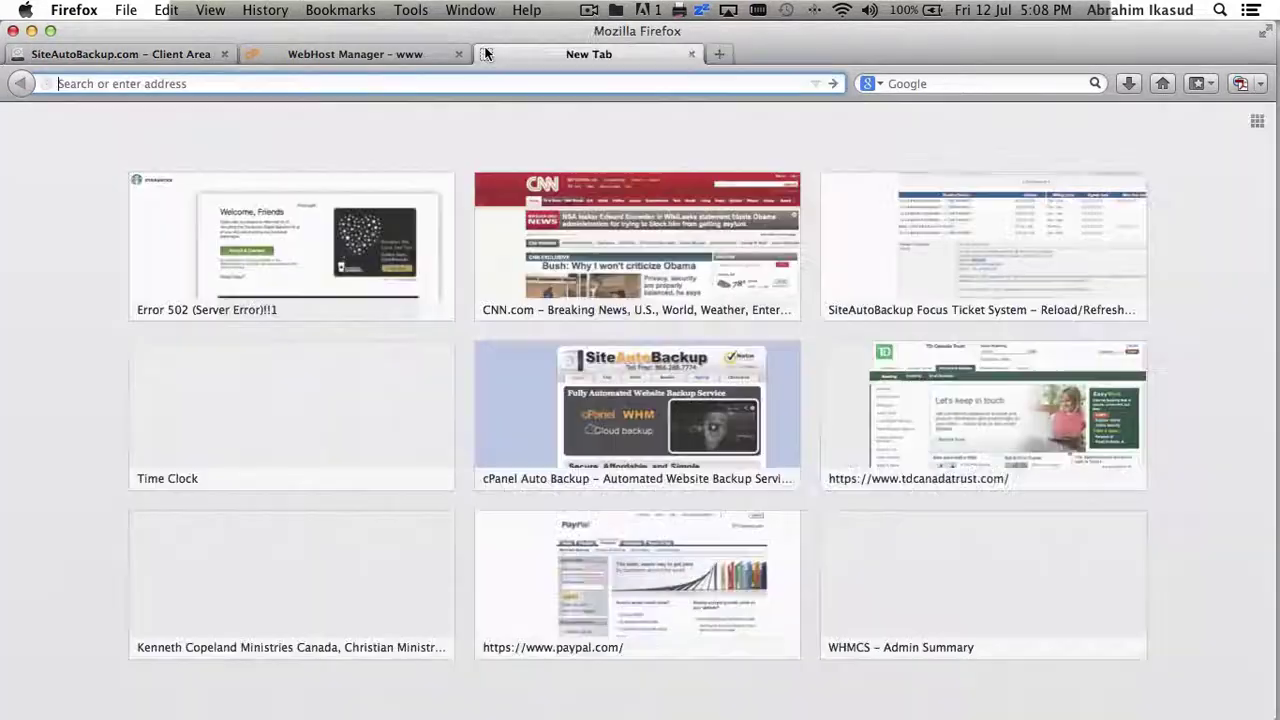
key("super+v")
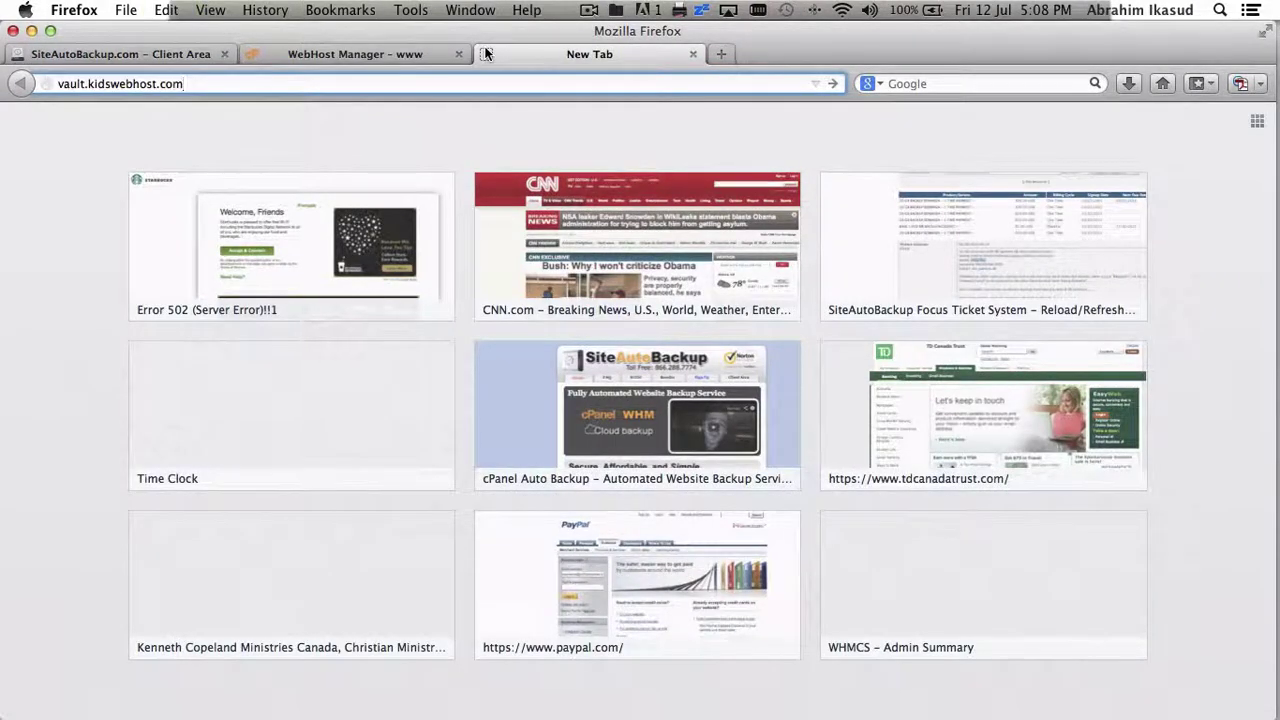
key("Return")
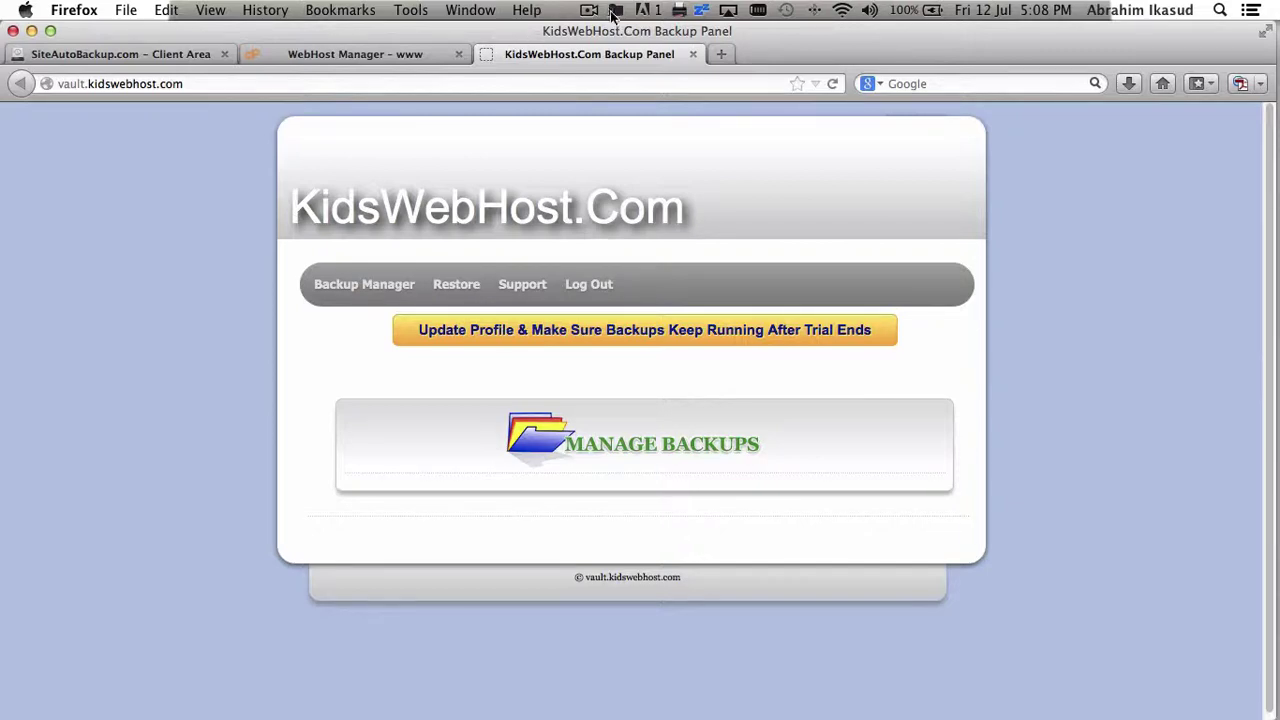
left_click(693, 55)
left_click(857, 266)
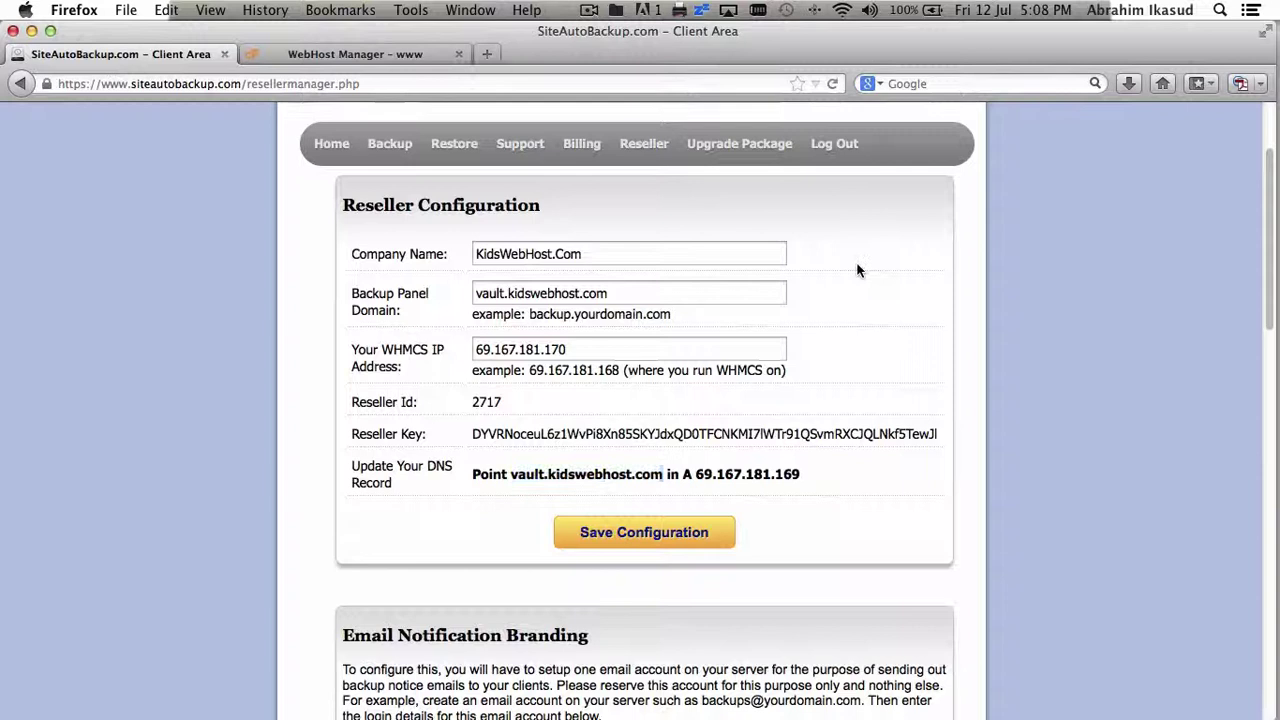